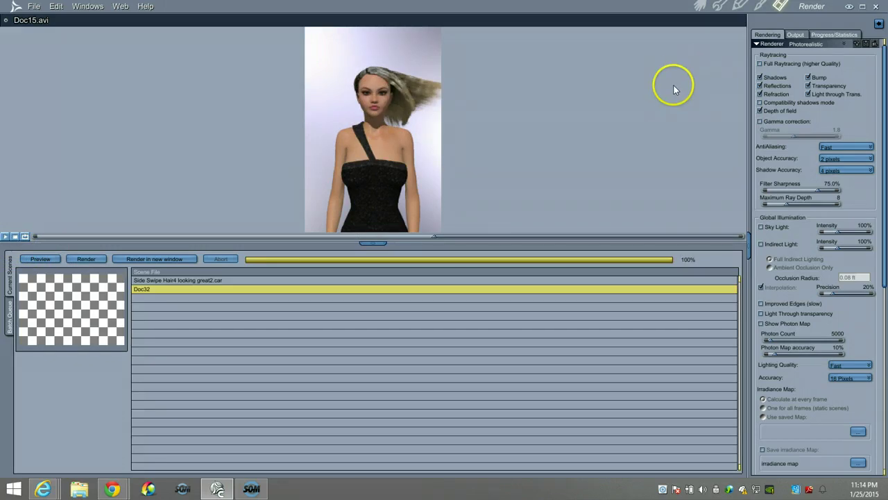
Compare the guide hairs in the hair modeler with the hair in the assembled scene, and return to the hair modeler
click(719, 7)
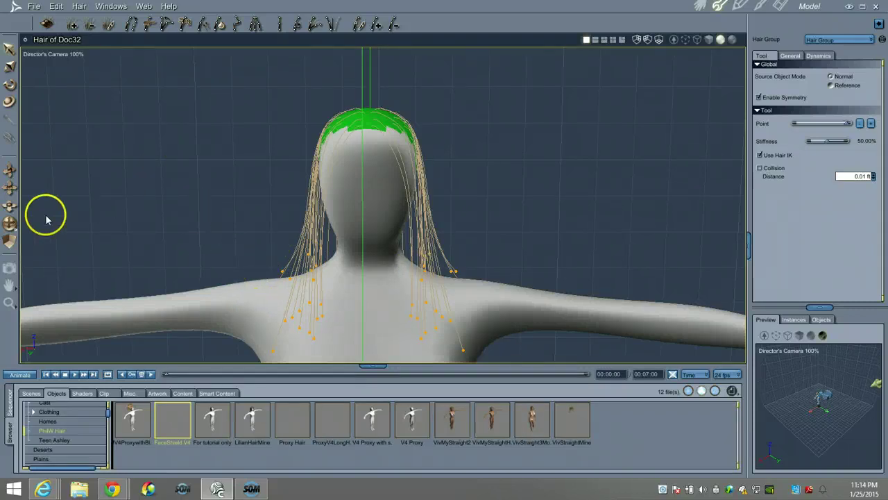
click(9, 170)
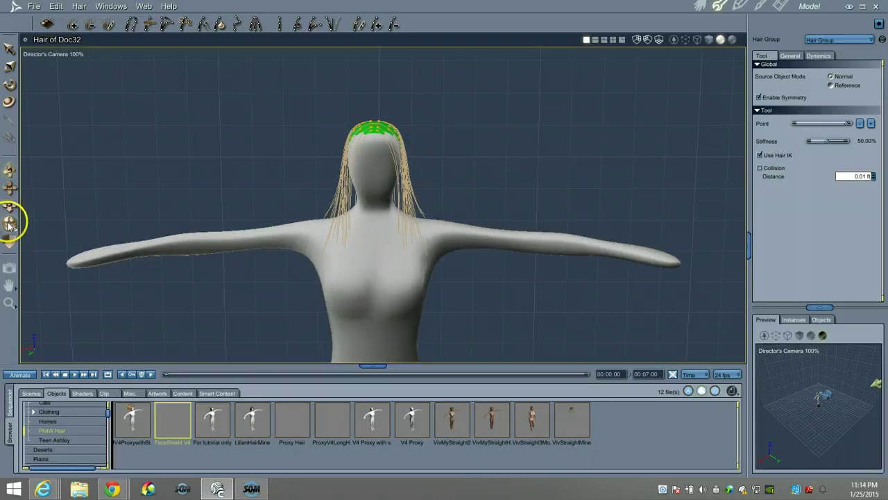
drag(14, 220, 378, 301)
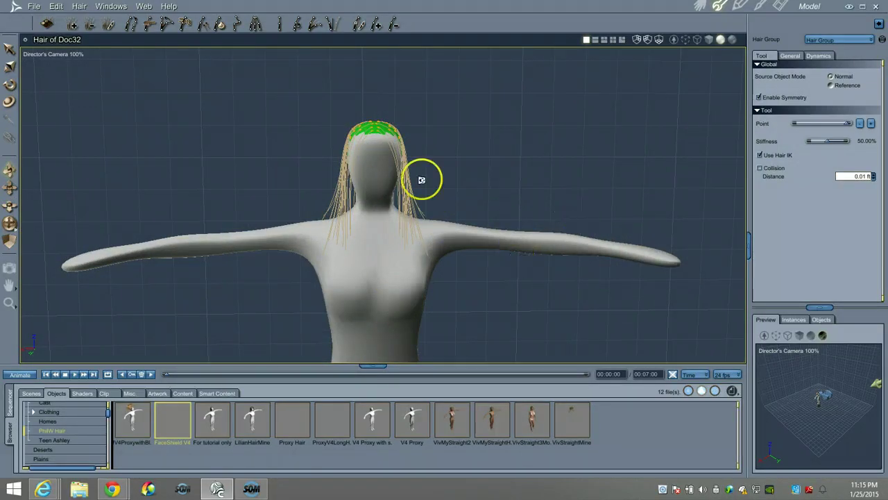
click(696, 8)
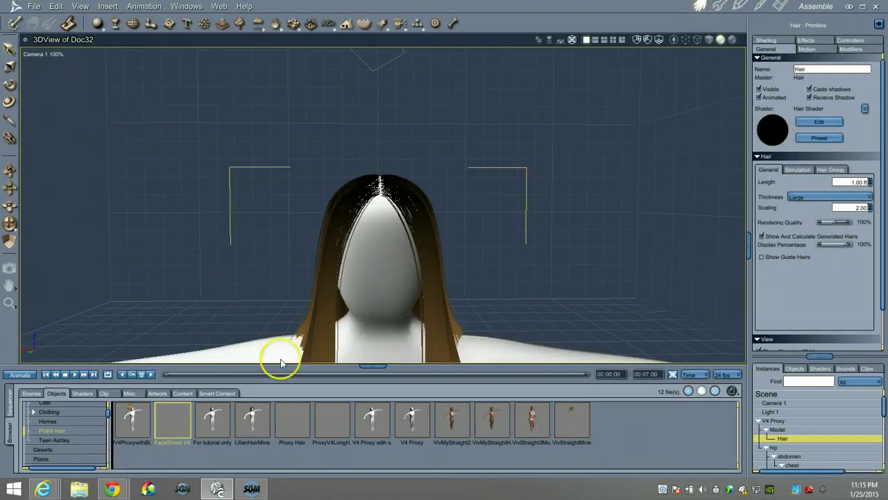
drag(7, 182, 9, 177)
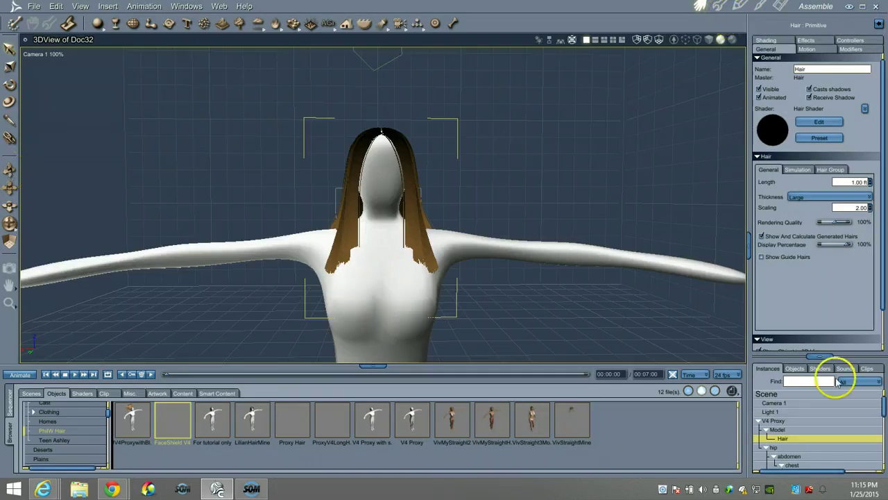
click(720, 6)
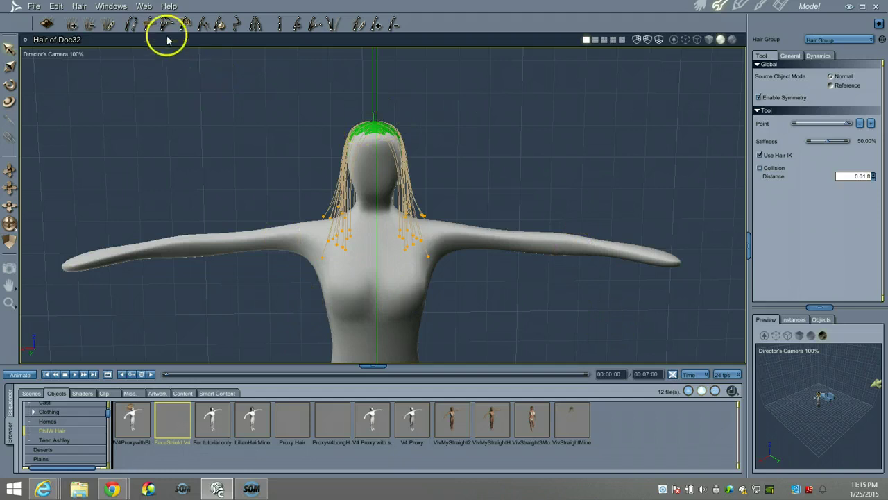
With the Brush tool at 100% stiffness, brush the lowest outer guide hairs outward and up past the shoulder
click(148, 24)
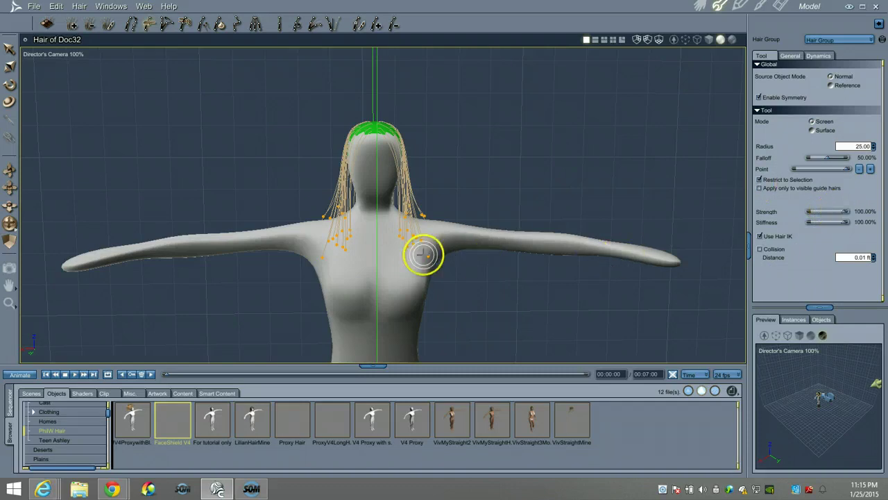
mouse_move(423, 255)
mouse_down()
mouse_move(460, 242)
mouse_move(431, 258)
mouse_move(454, 252)
mouse_move(457, 233)
mouse_up()
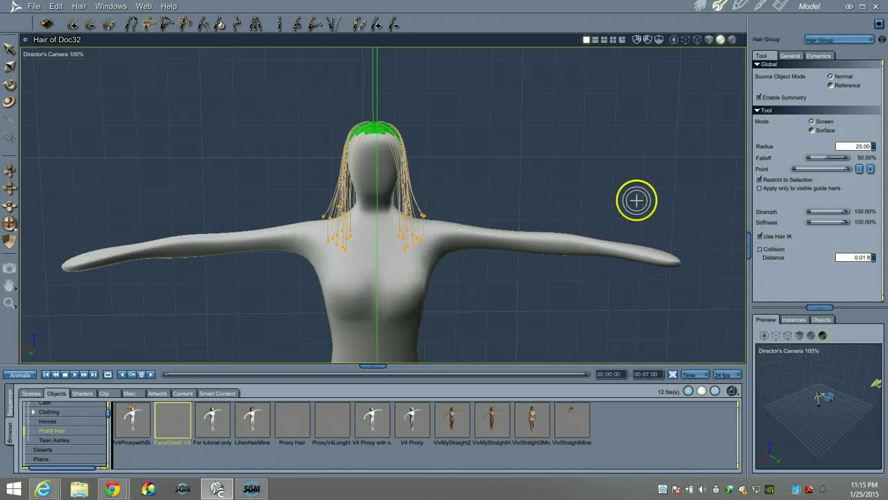
drag(843, 223, 834, 223)
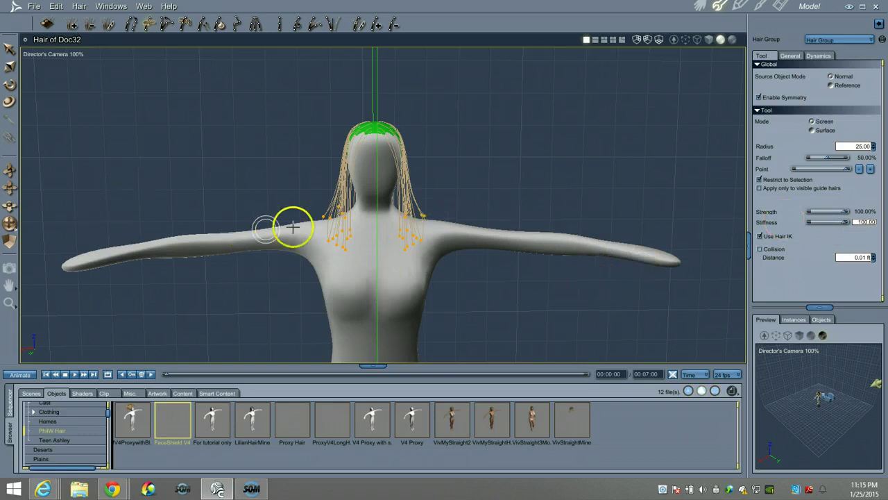
drag(10, 165, 9, 186)
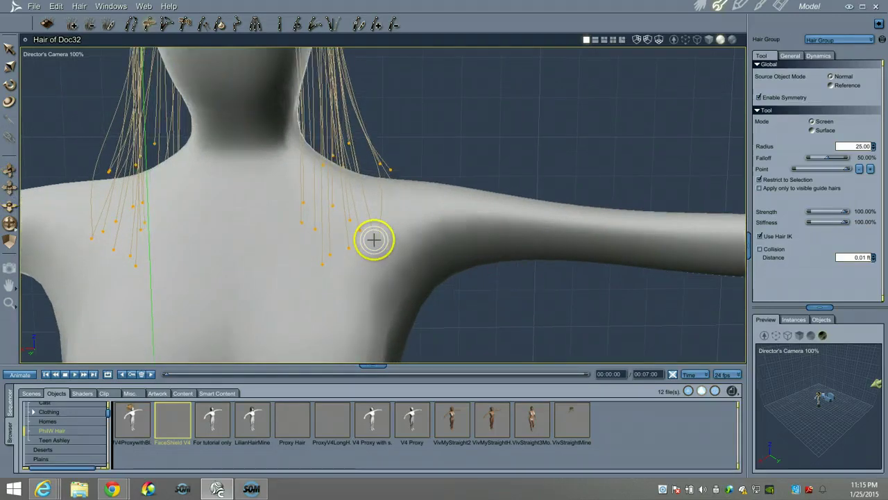
mouse_move(383, 257)
mouse_down()
mouse_move(376, 243)
mouse_move(436, 219)
mouse_move(423, 220)
mouse_move(458, 199)
mouse_move(406, 174)
mouse_move(349, 104)
mouse_move(367, 137)
mouse_move(450, 187)
mouse_move(355, 132)
mouse_move(438, 201)
mouse_move(452, 188)
mouse_move(401, 183)
mouse_move(396, 166)
mouse_move(440, 194)
mouse_move(403, 152)
mouse_move(407, 188)
mouse_move(454, 198)
mouse_move(472, 172)
mouse_move(484, 182)
mouse_up()
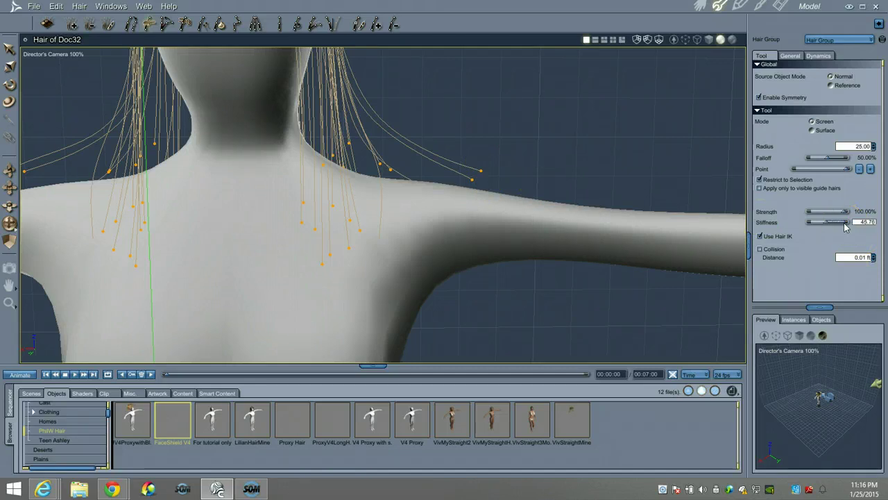
Set the brush stiffness to 0% and brush the end of the outermost guide hair into kinks, varying the active hair point
drag(845, 222, 805, 223)
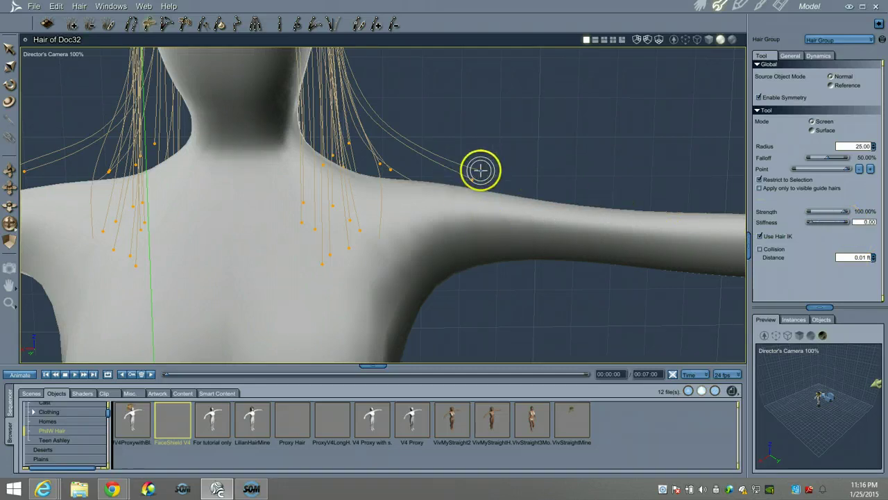
mouse_move(473, 158)
mouse_down()
mouse_move(462, 147)
mouse_move(478, 138)
mouse_up()
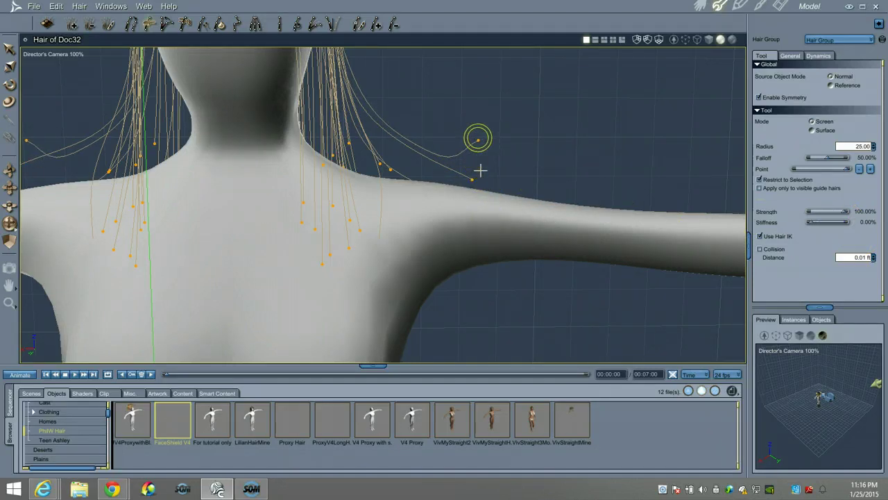
drag(480, 170, 480, 169)
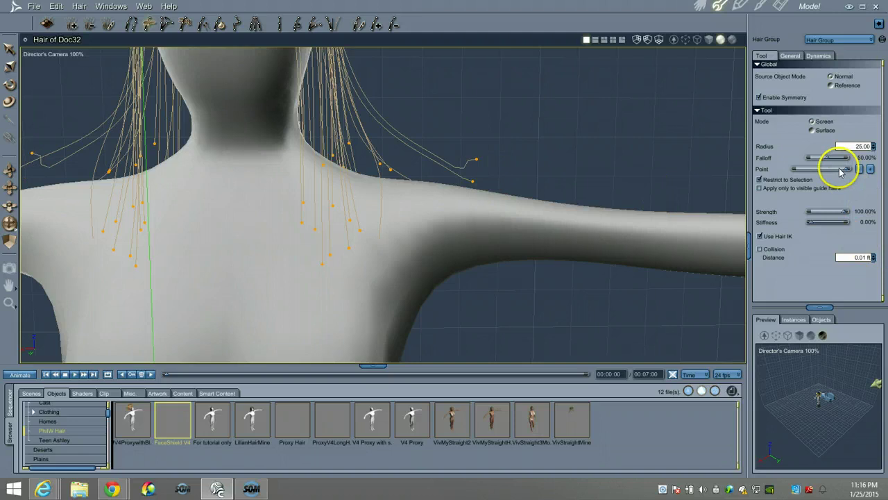
mouse_move(456, 234)
mouse_down()
mouse_move(465, 160)
mouse_move(476, 171)
mouse_up()
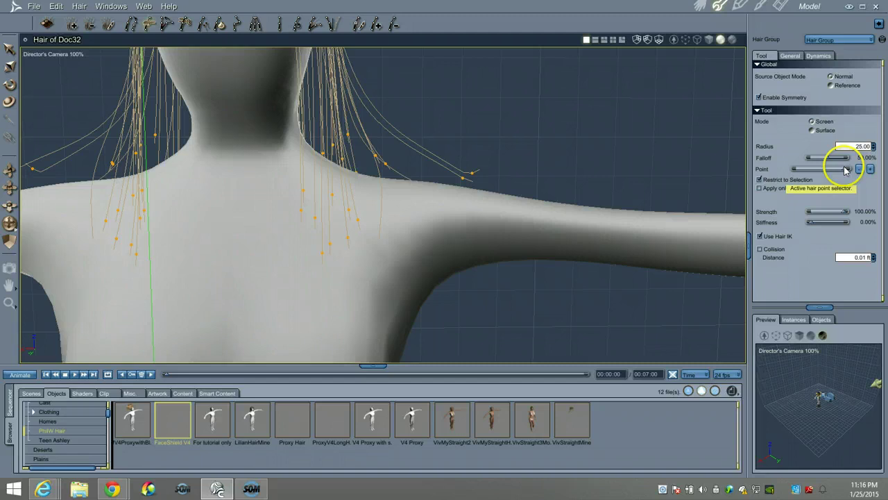
drag(846, 169, 848, 169)
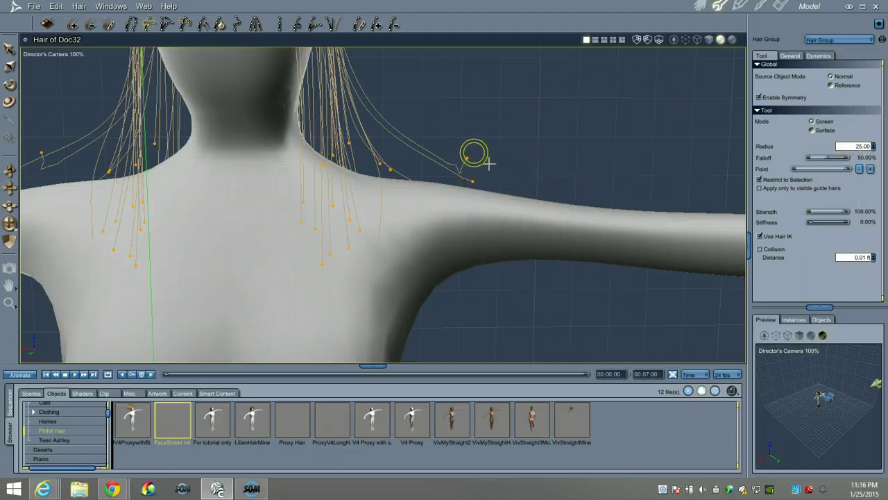
mouse_move(483, 154)
mouse_down()
mouse_move(493, 160)
mouse_move(484, 154)
mouse_up()
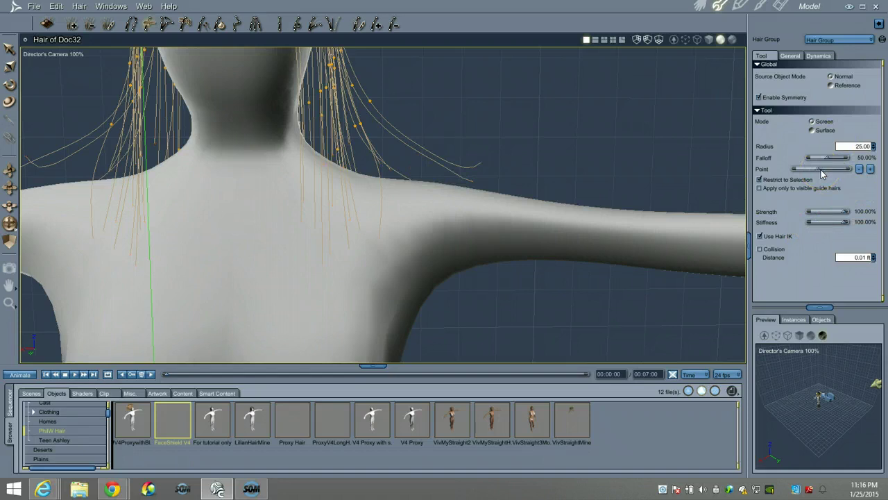
With the active point at mid-hair and stiffness at 100%, brush the middle of an outer guide hair outward from the head
scroll(366, 186, down, 5)
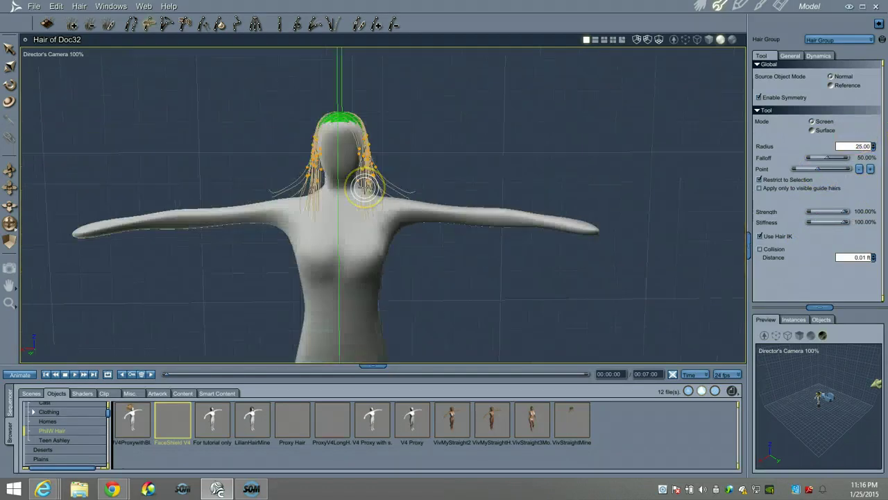
scroll(366, 186, up, 3)
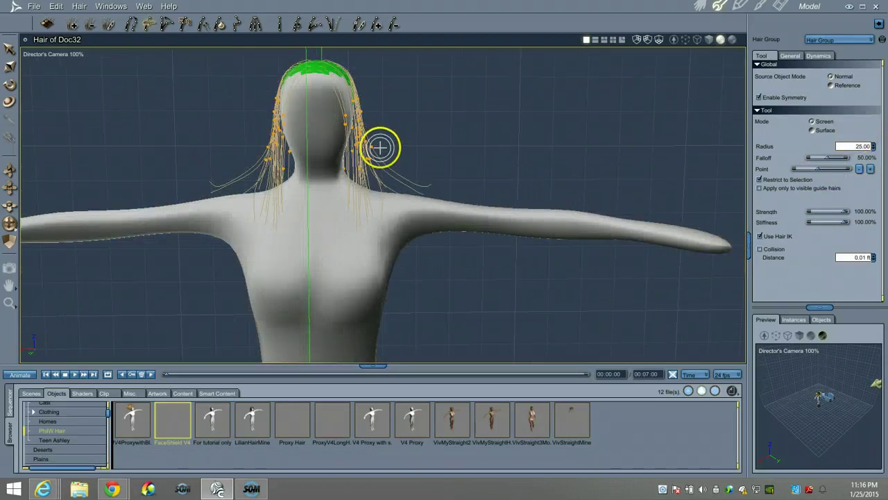
mouse_move(380, 147)
mouse_down()
mouse_move(407, 138)
mouse_move(410, 132)
mouse_move(393, 131)
mouse_move(405, 123)
mouse_up()
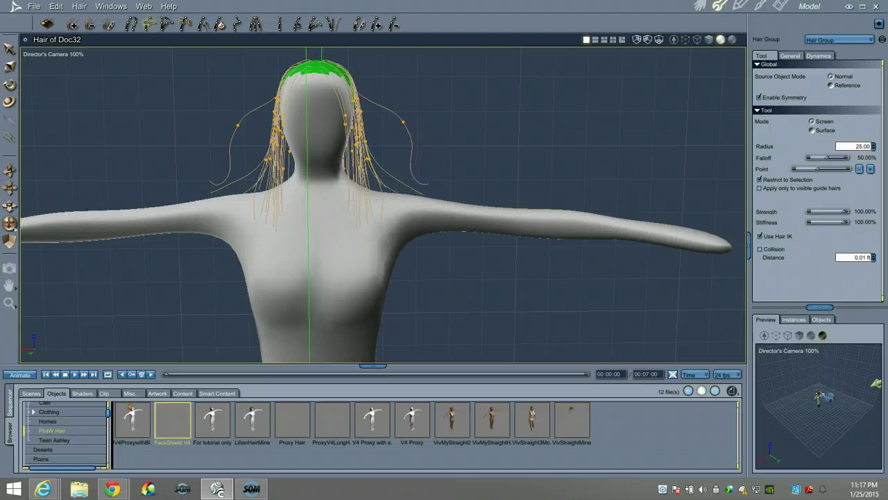
Brush kinks into the pulled-out guide hair at 0% stiffness, first at its middle point and finally at its tip
drag(9, 174, 8, 171)
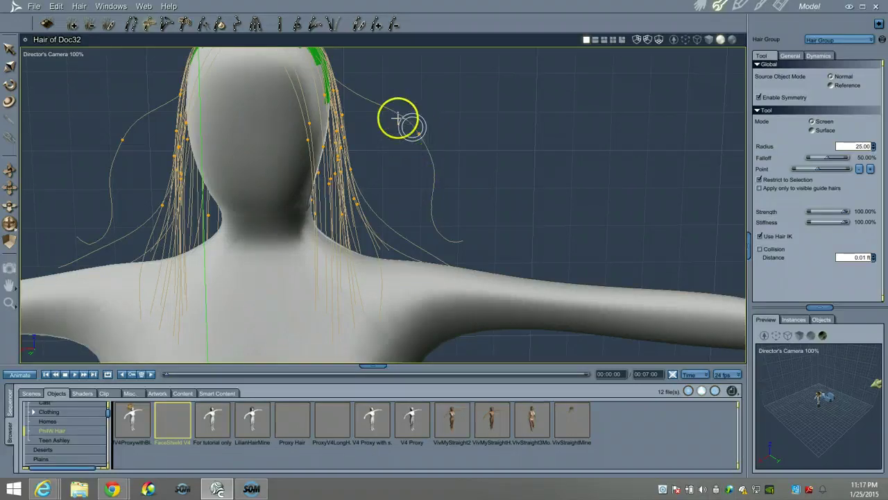
drag(417, 141, 418, 139)
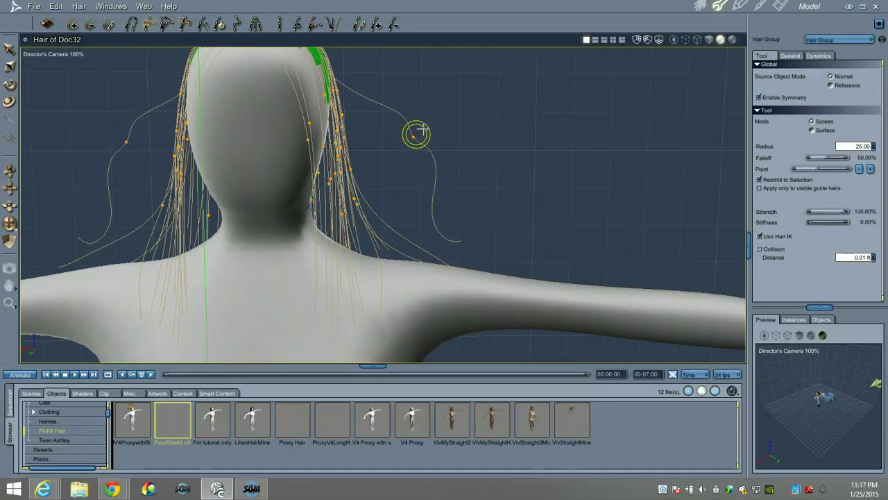
mouse_move(425, 128)
mouse_down()
mouse_move(394, 152)
mouse_move(407, 143)
mouse_up()
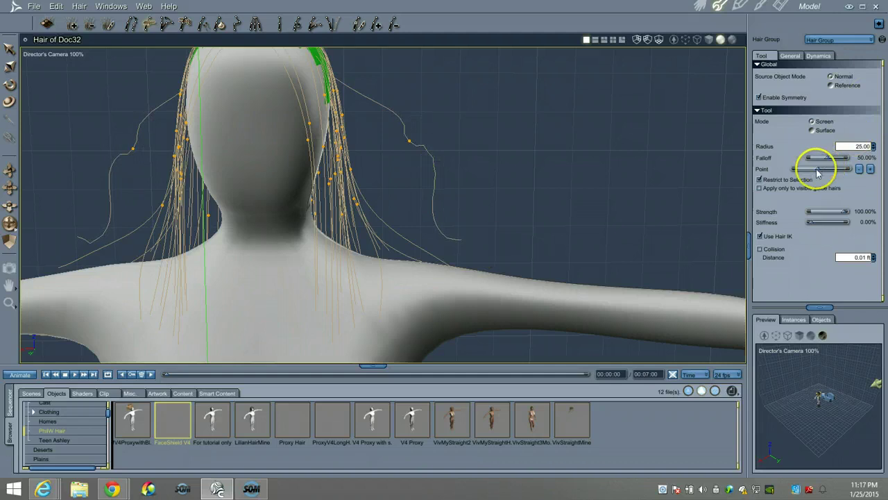
mouse_move(486, 234)
mouse_down()
mouse_move(476, 238)
mouse_move(444, 206)
mouse_move(435, 170)
mouse_move(424, 165)
mouse_move(463, 248)
mouse_move(428, 188)
mouse_move(436, 219)
mouse_up()
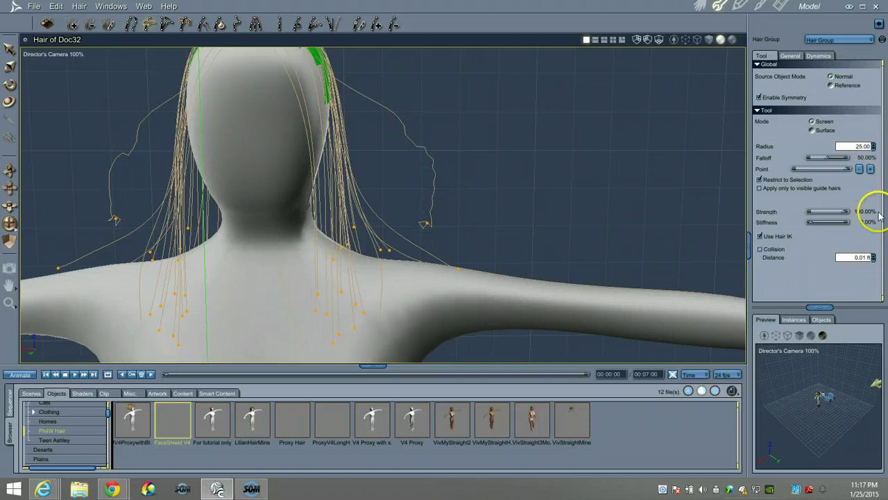
Set the active point back to mid-hair and brush the middles of the side guide hairs into irregular waves
drag(825, 212, 866, 199)
click(818, 169)
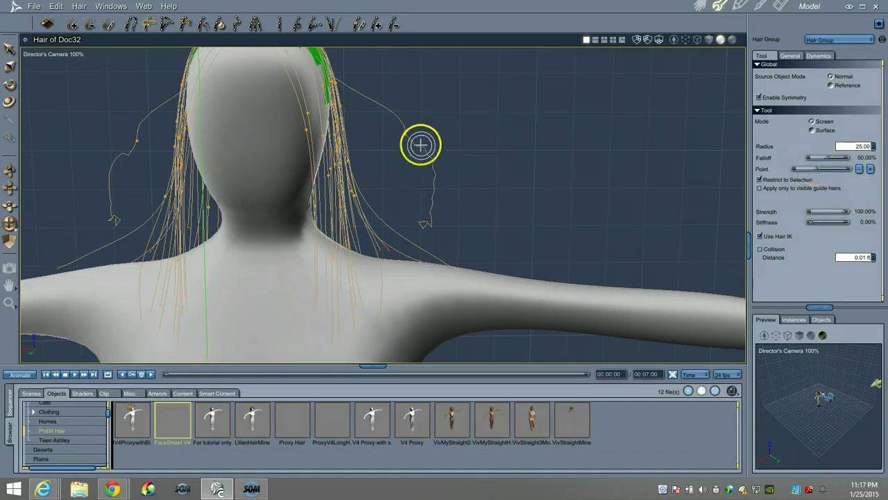
drag(407, 139, 371, 159)
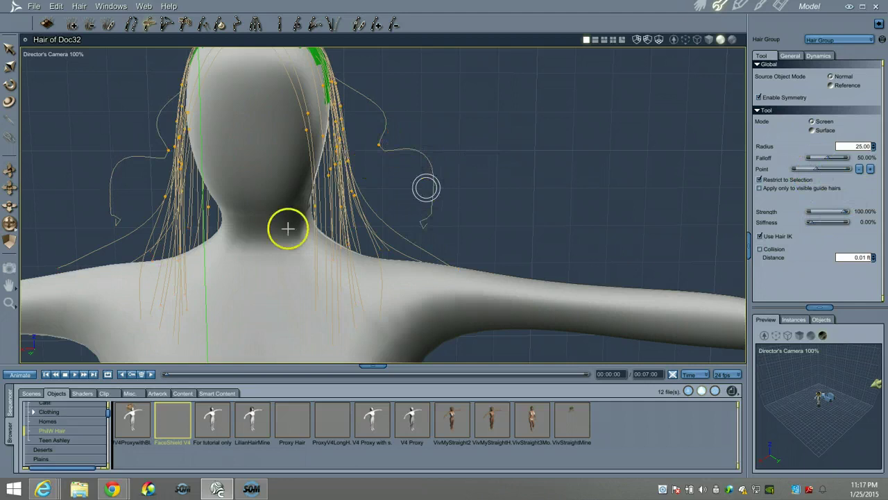
mouse_move(357, 198)
mouse_down()
mouse_move(345, 175)
mouse_move(352, 200)
mouse_move(354, 110)
mouse_move(313, 124)
mouse_up()
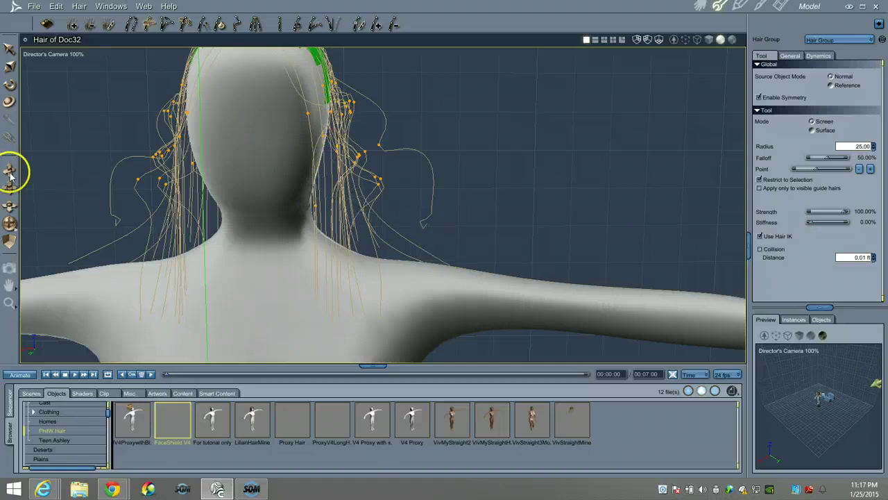
Try straightening all guide hairs out from the scalp, and undo the straightening
drag(9, 174, 9, 194)
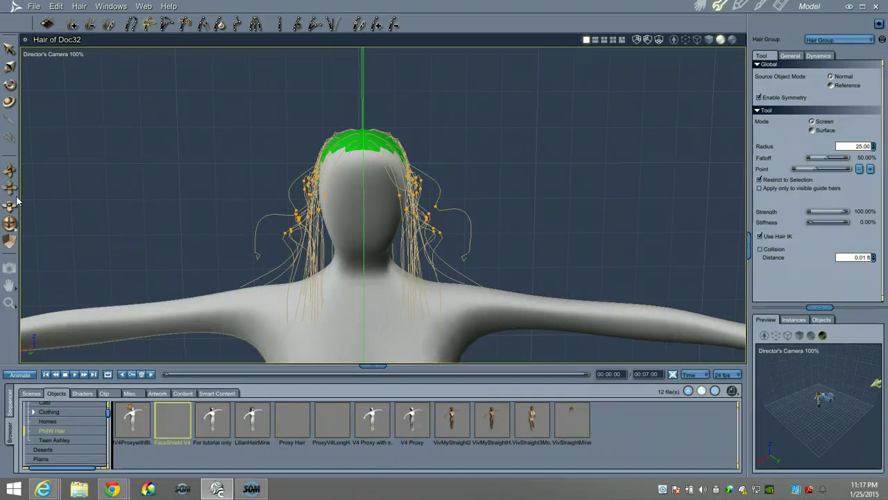
click(24, 188)
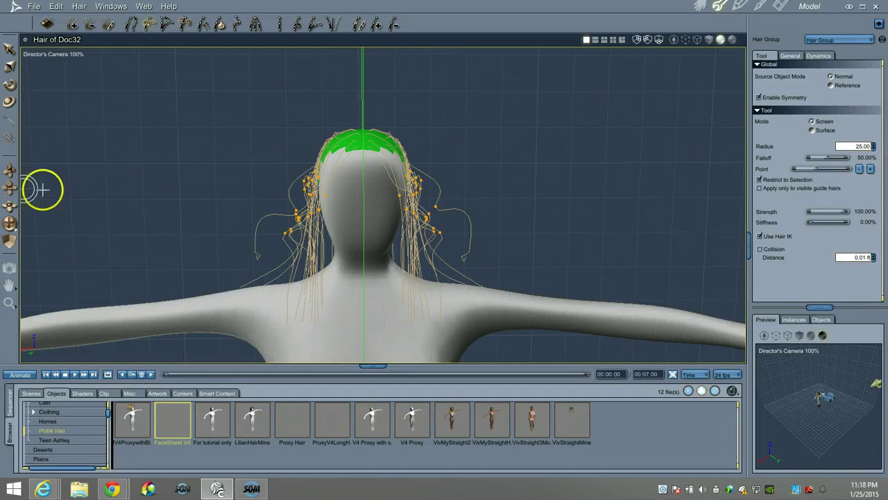
click(280, 25)
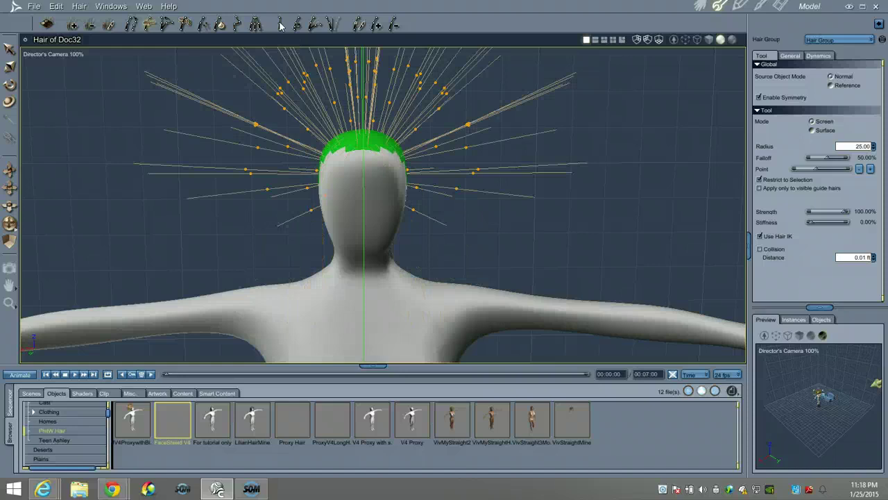
drag(11, 173, 14, 176)
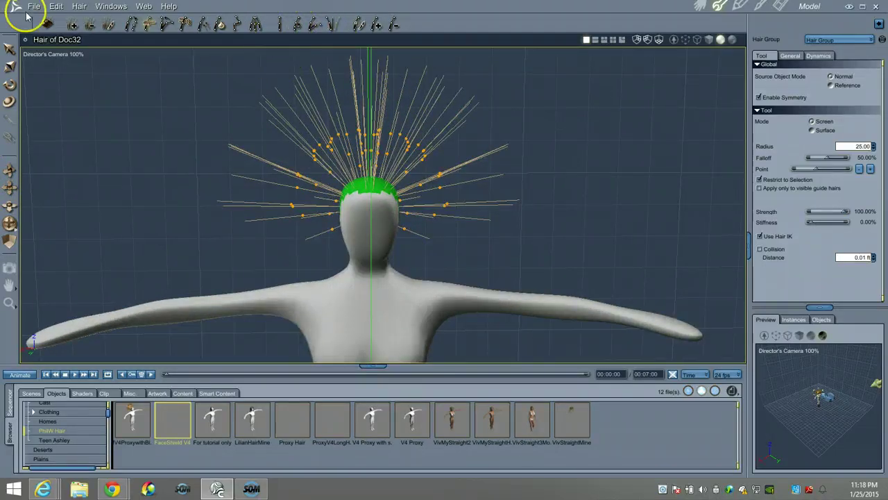
click(60, 9)
click(65, 19)
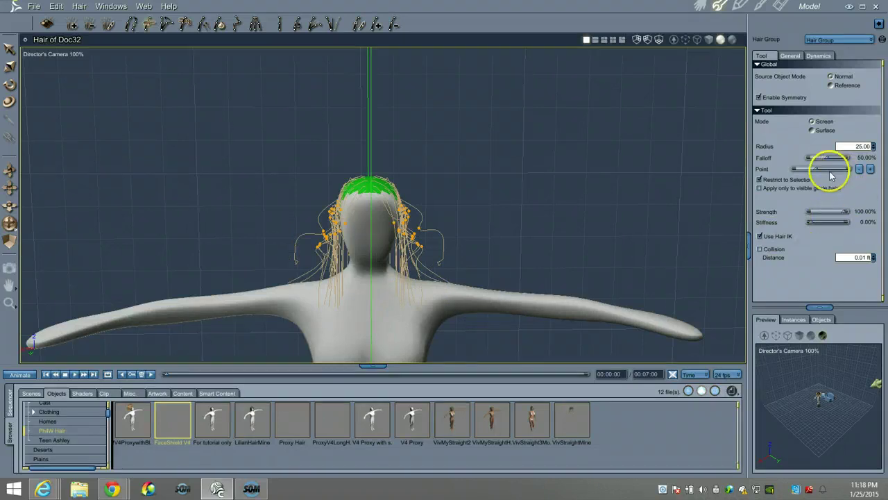
Move the active point to the guide hairs' tips, and select all guide hairs with the selection tool active
drag(817, 174, 854, 169)
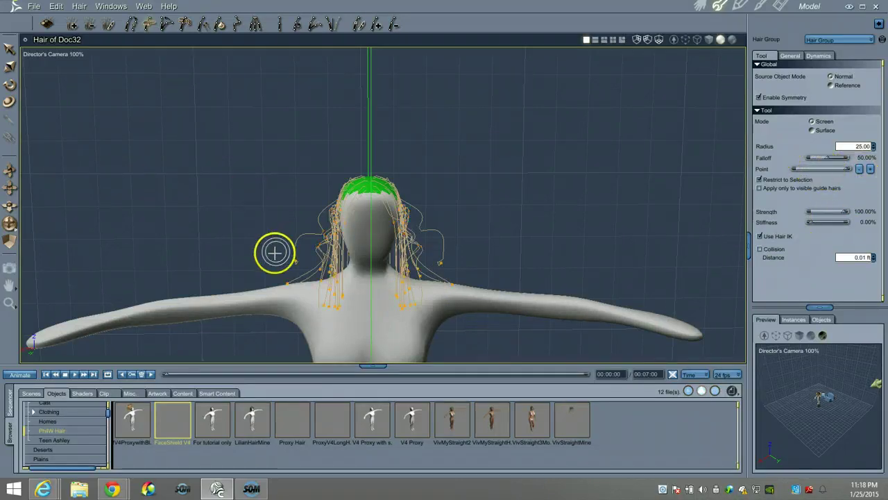
click(219, 25)
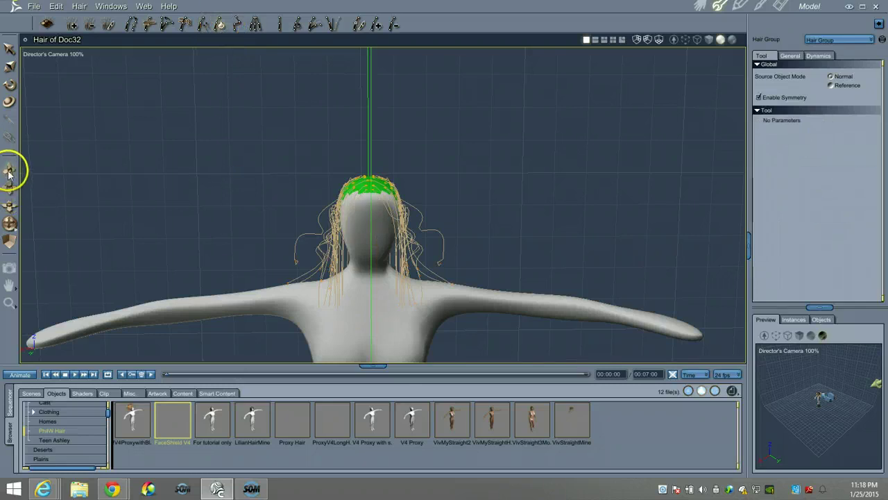
drag(9, 172, 9, 175)
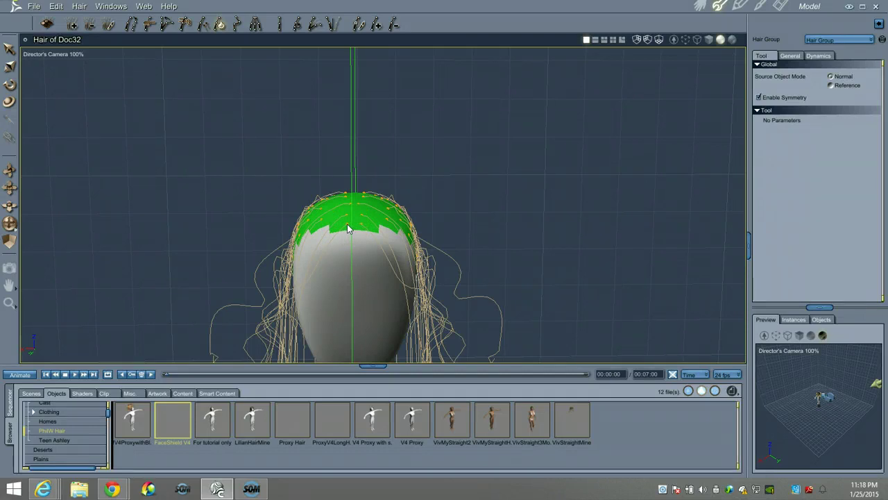
mouse_move(347, 223)
mouse_down()
mouse_move(284, 218)
mouse_move(327, 215)
mouse_move(342, 233)
mouse_up()
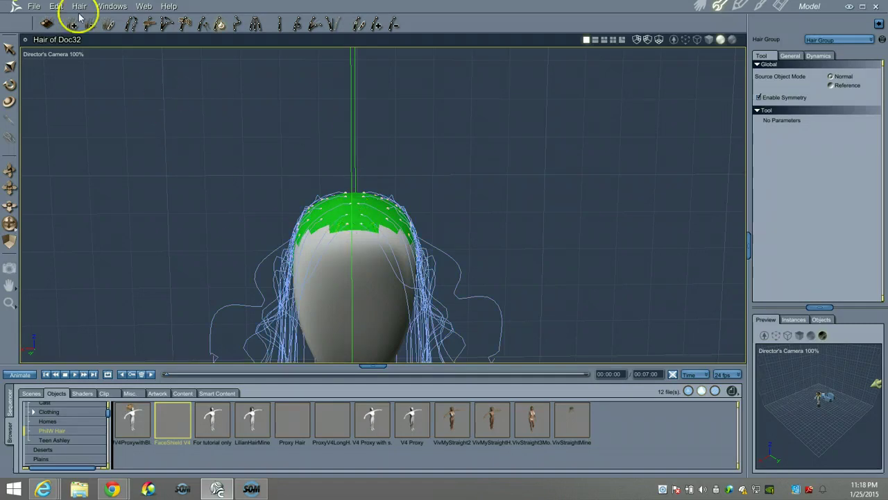
click(55, 7)
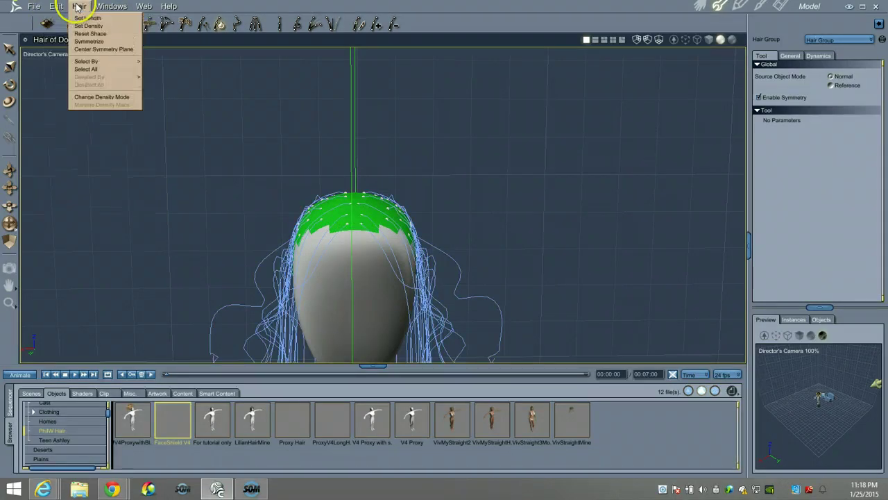
click(96, 70)
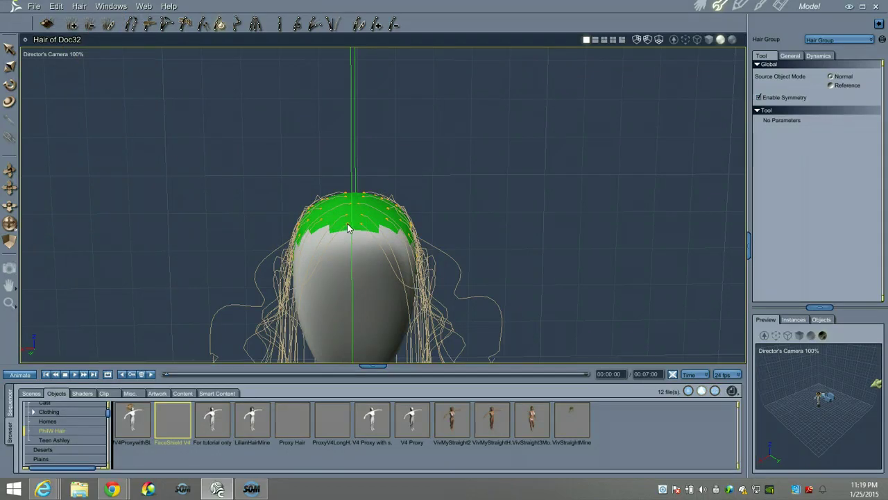
Undo the recent brush strokes that kinked and waved the guide hairs
key(ctrl+z)
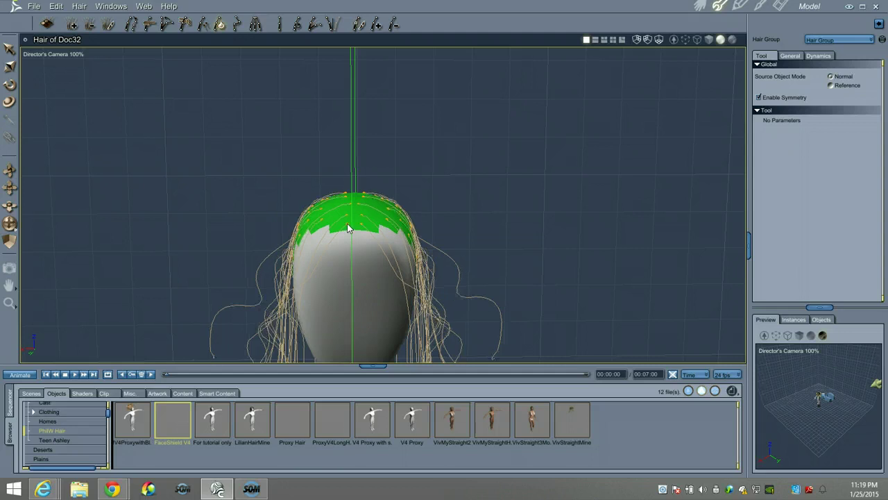
key(ctrl+z)
key(ctrl+z)
key(ctrl+z)
key(ctrl+z)
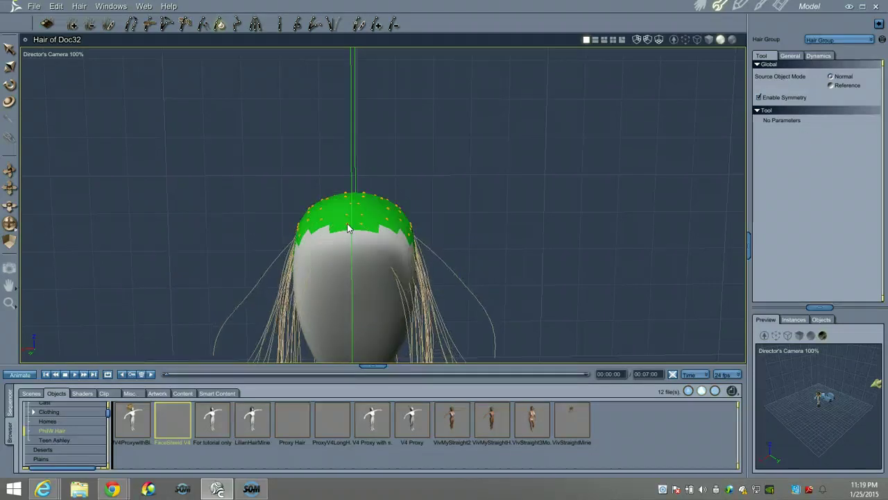
Push the guide hairs out of the head surface by applying a distance of 0.01 ft without restricting to the selection
click(349, 177)
scroll(343, 201, down, 5)
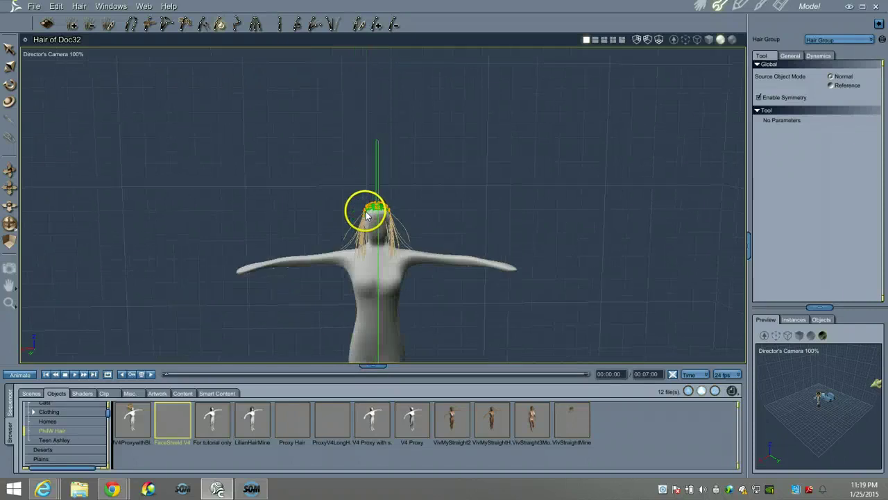
scroll(381, 264, up, 4)
scroll(380, 264, down, 3)
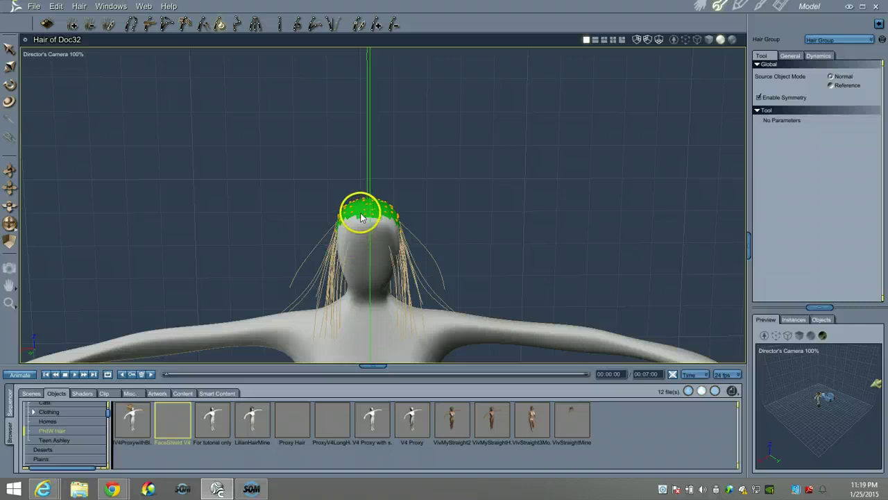
scroll(358, 210, up, 3)
scroll(361, 215, down, 3)
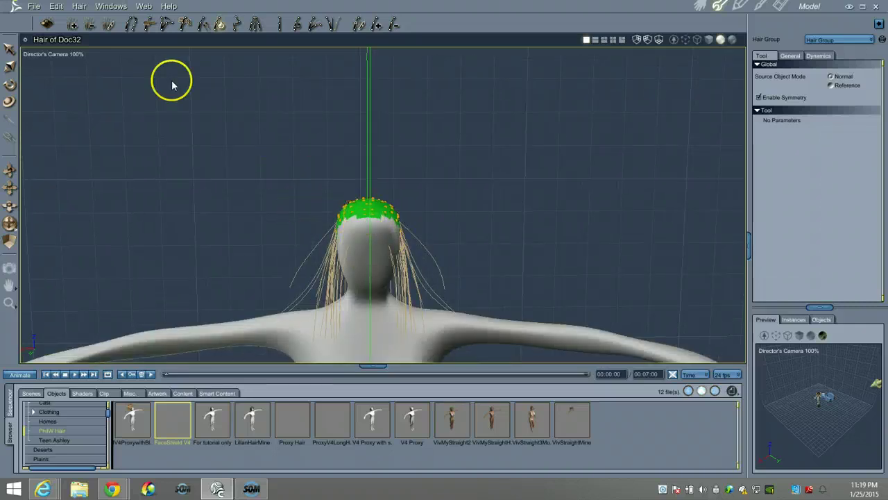
click(204, 26)
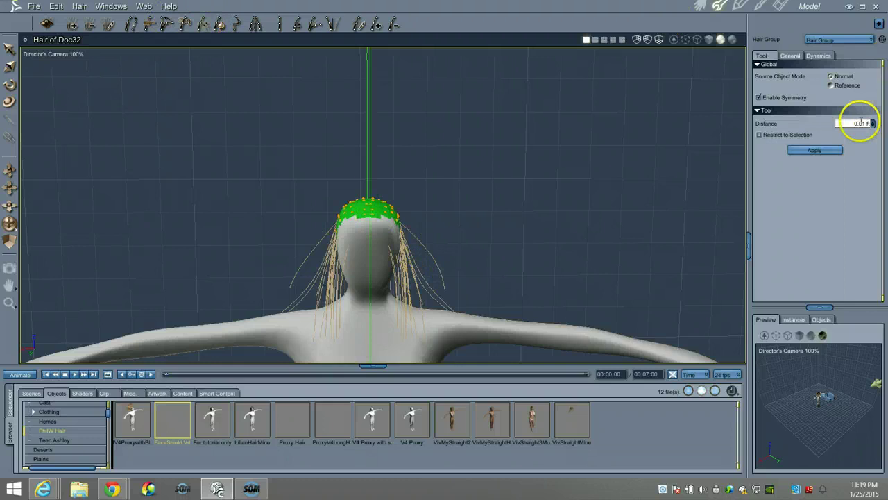
click(826, 154)
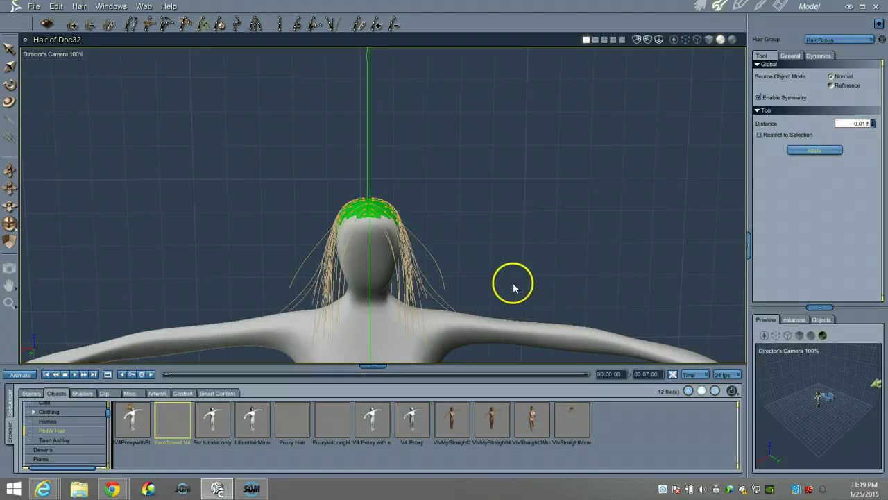
Drape all guide hairs with 100 iterations and convert the draped result into the hair shape
click(820, 55)
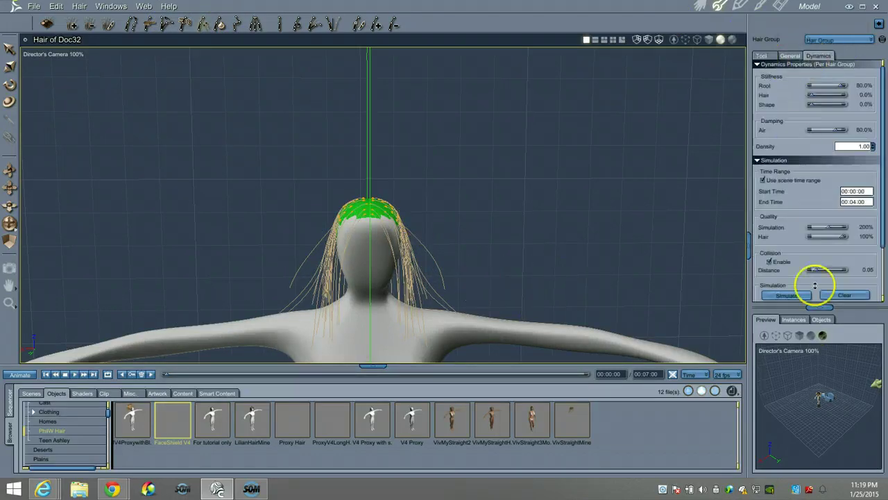
scroll(871, 260, down, 2)
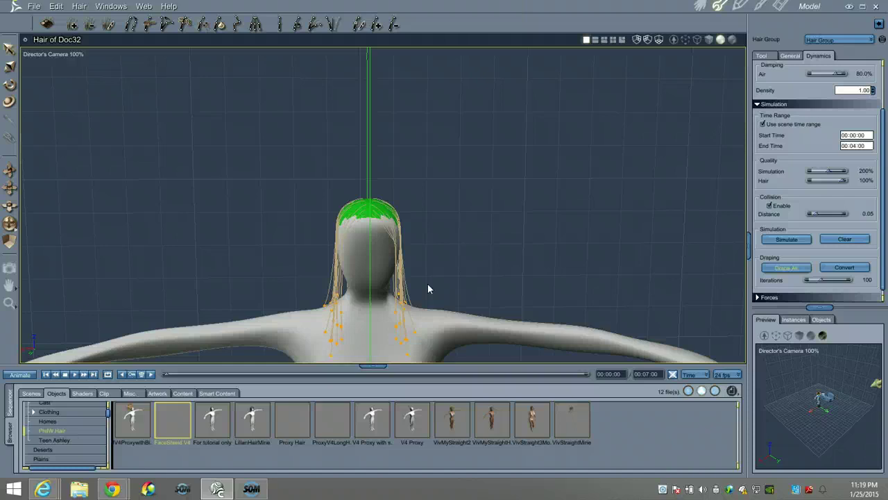
click(847, 267)
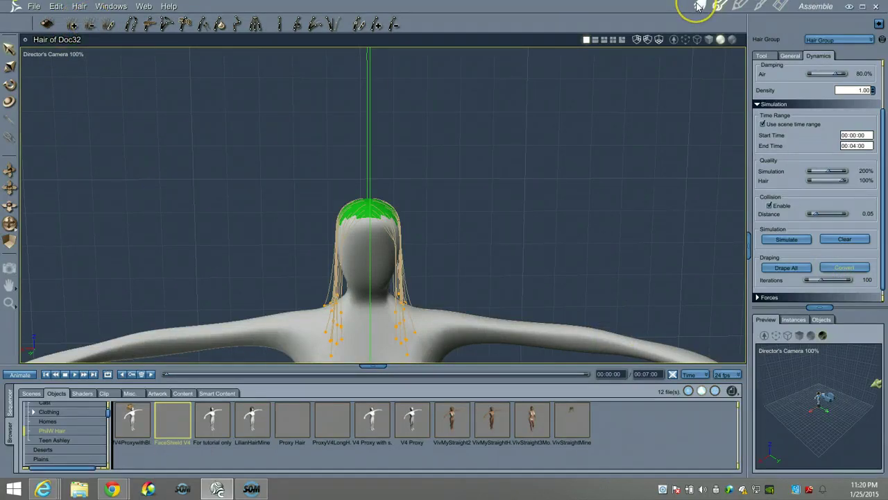
Set the hair group's hair count to 5000 and return to the Assemble room
click(789, 55)
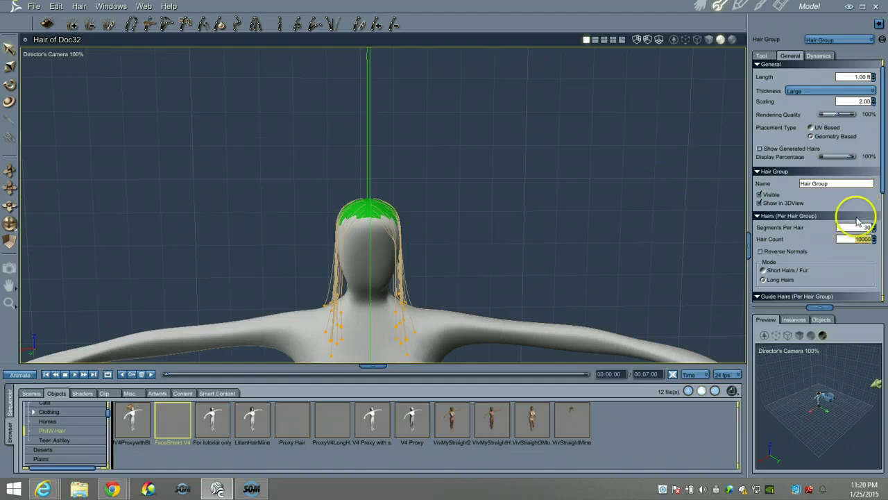
text(5)
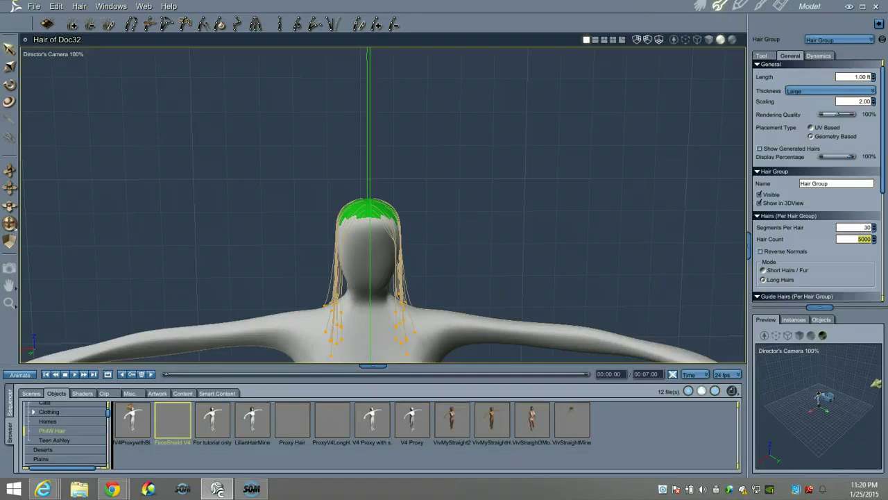
click(701, 6)
Examine the generated hair's scalp coverage and fall from the front and above, at close and wider distances
drag(8, 238, 11, 223)
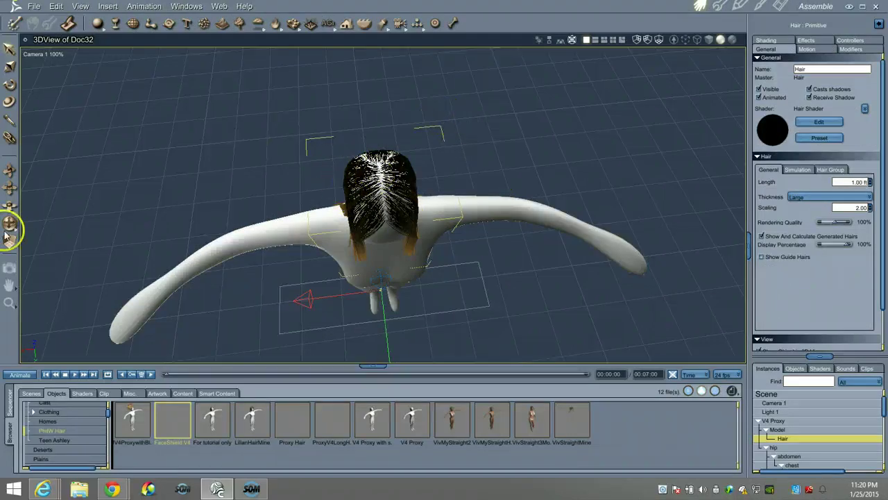
drag(8, 220, 9, 224)
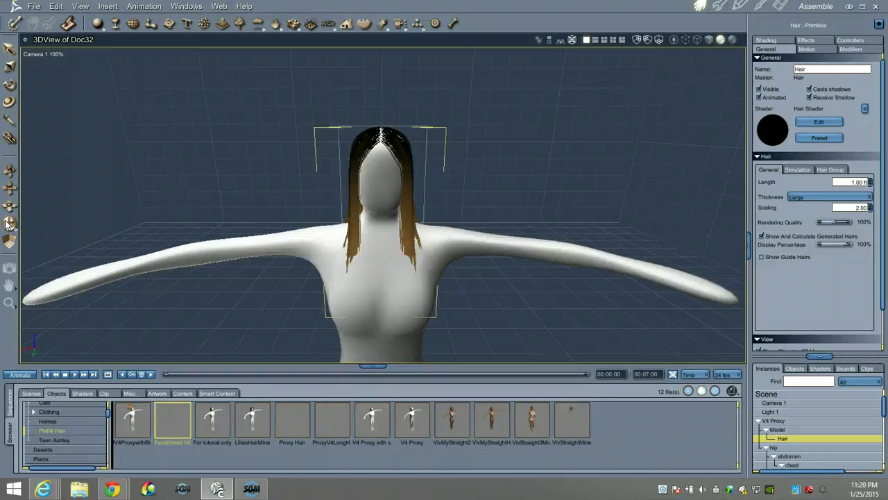
drag(9, 173, 9, 171)
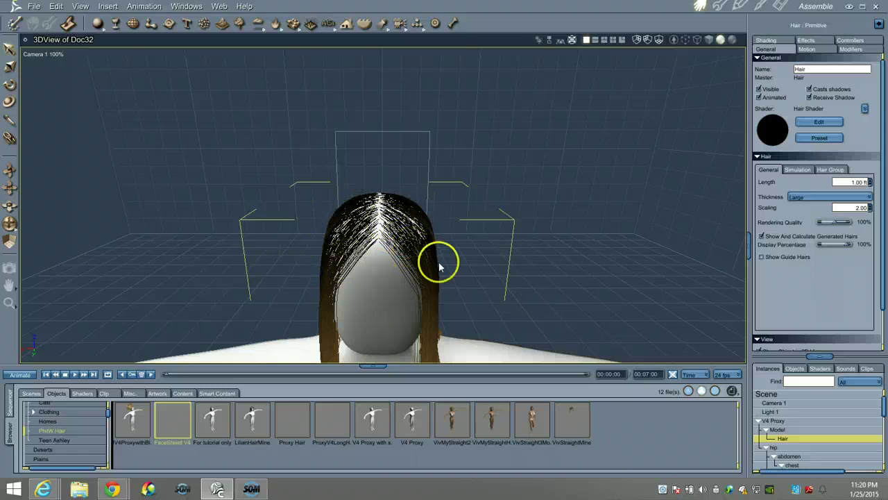
click(721, 7)
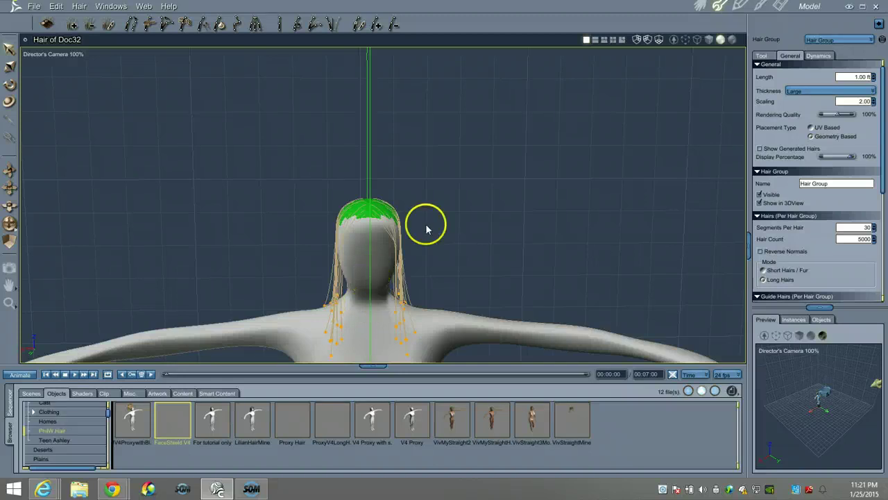
click(701, 6)
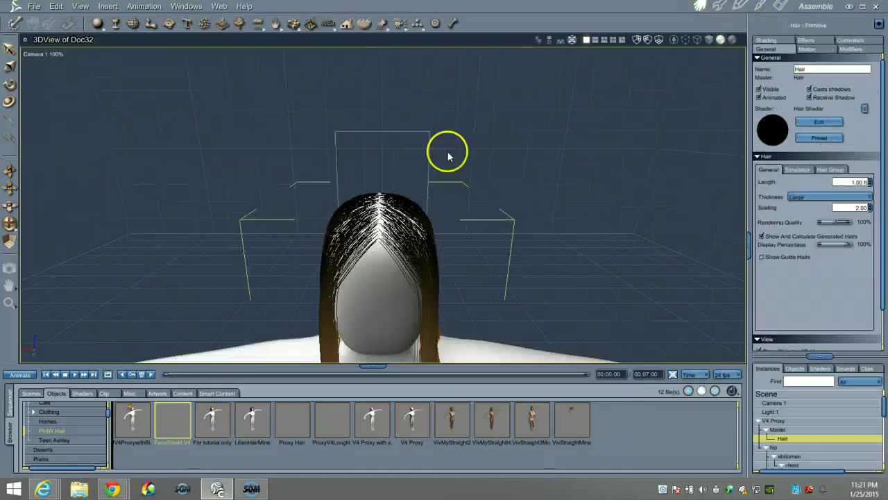
drag(9, 240, 9, 216)
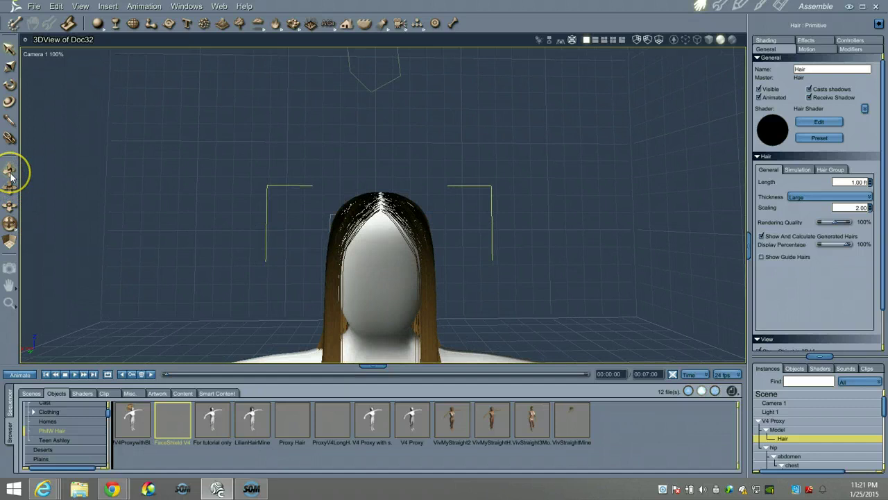
drag(12, 170, 11, 181)
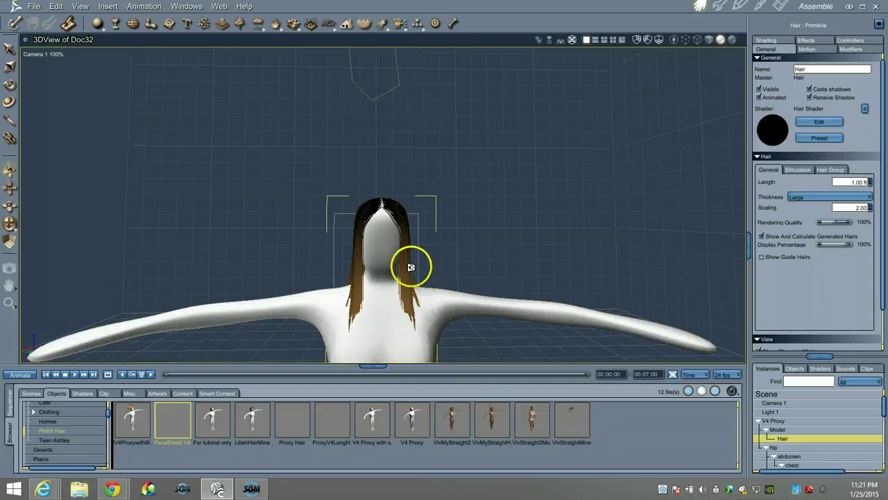
drag(9, 224, 9, 225)
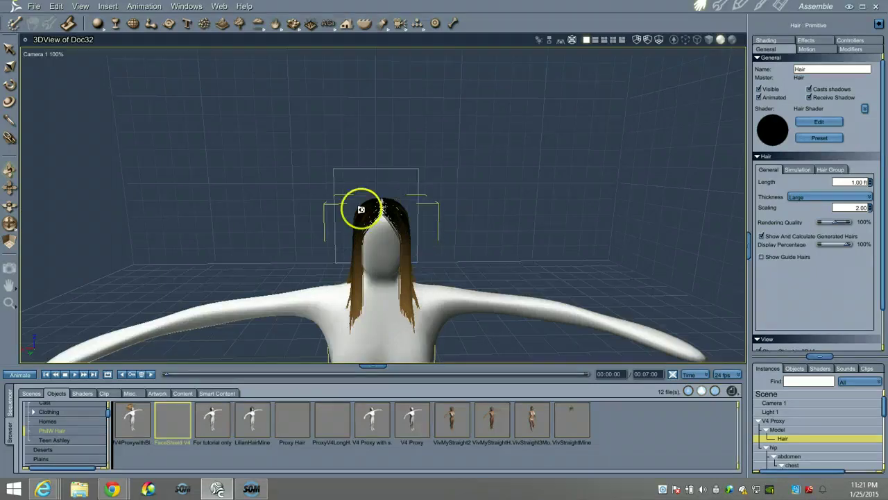
click(10, 189)
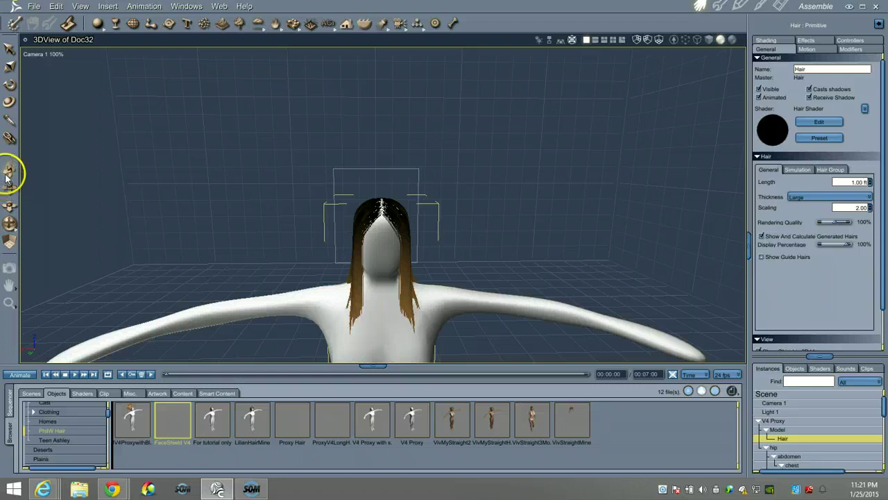
drag(8, 170, 8, 173)
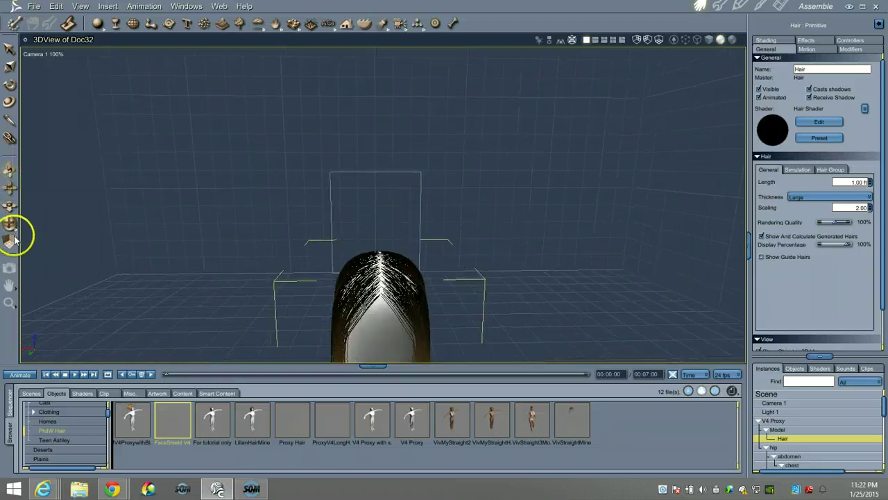
drag(9, 224, 10, 216)
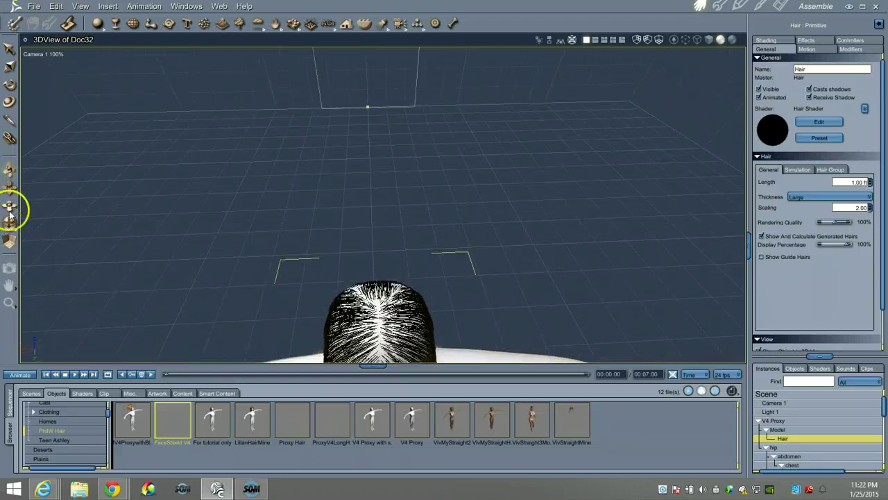
click(14, 184)
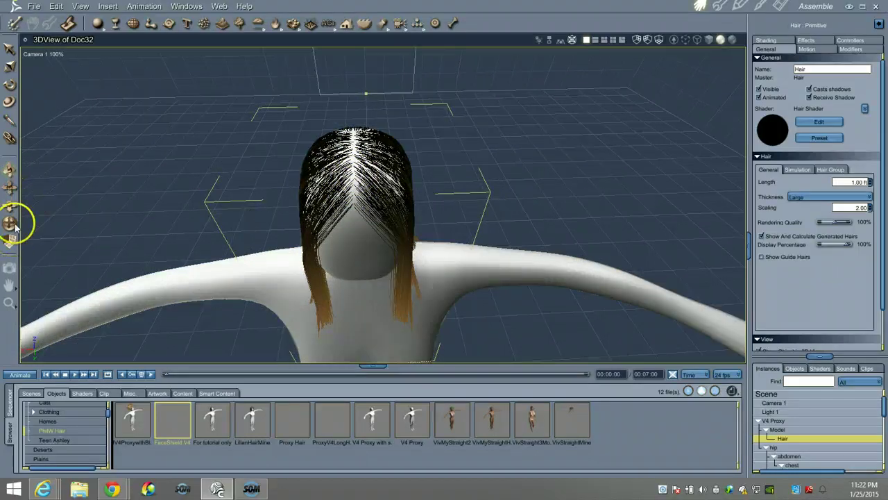
drag(14, 223, 13, 227)
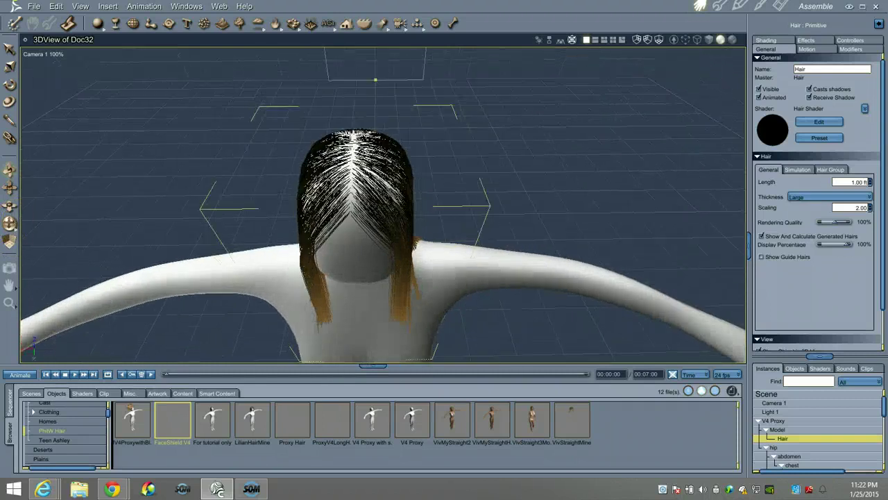
Set the hair count to 90000 and examine the hair on the figure in the Assemble room
click(722, 7)
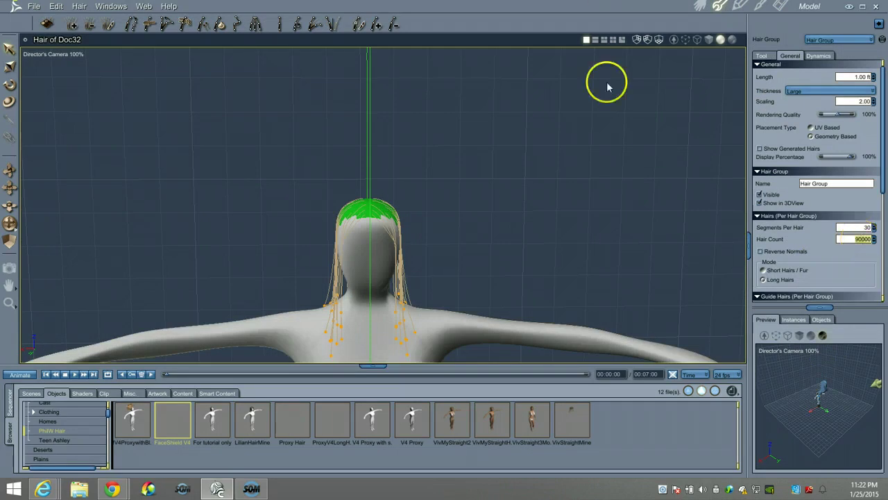
click(701, 6)
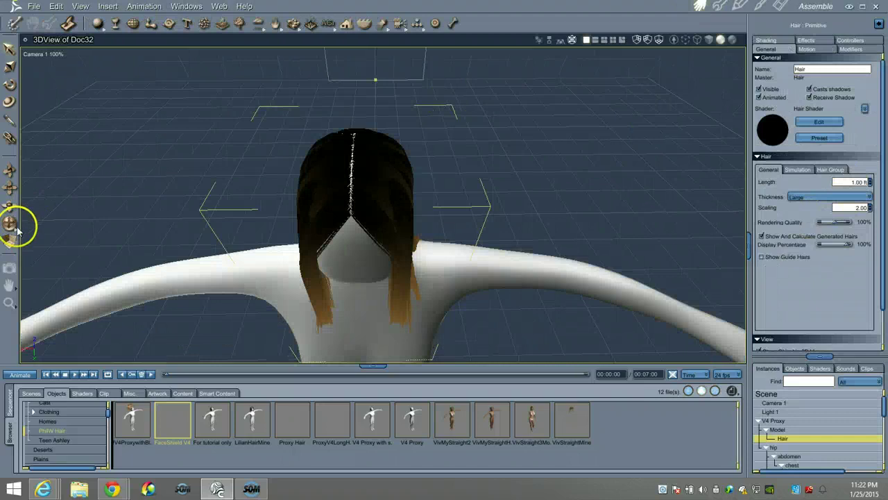
drag(10, 224, 11, 223)
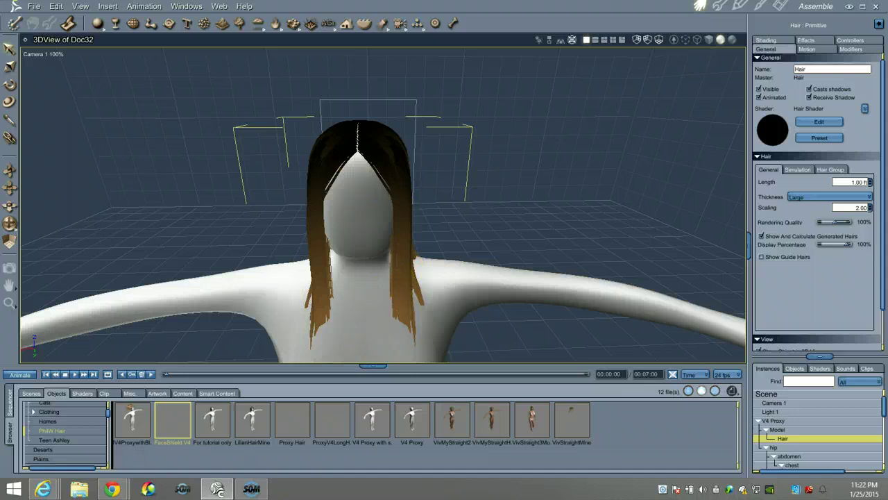
Reopen the hair in the Model room and set its hair count to 10000
click(720, 8)
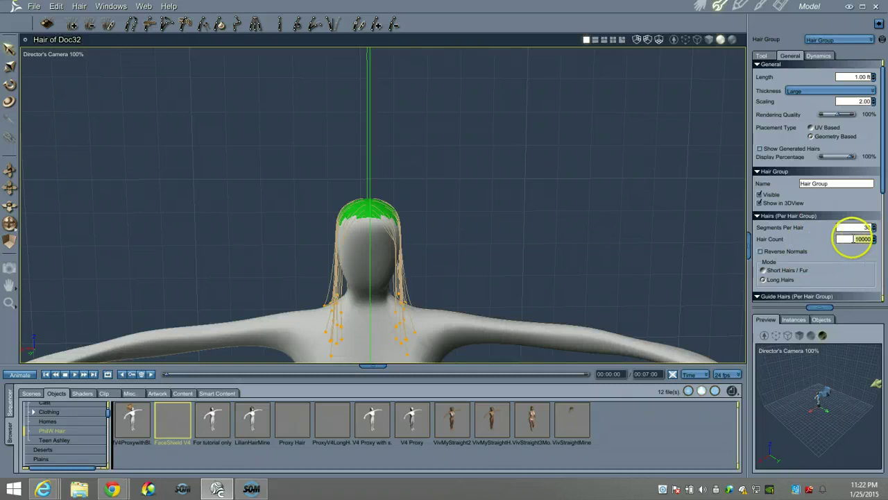
Examine the thinner hair on the figure from the front and side in the Assemble room, and reopen it in the Model room
click(700, 13)
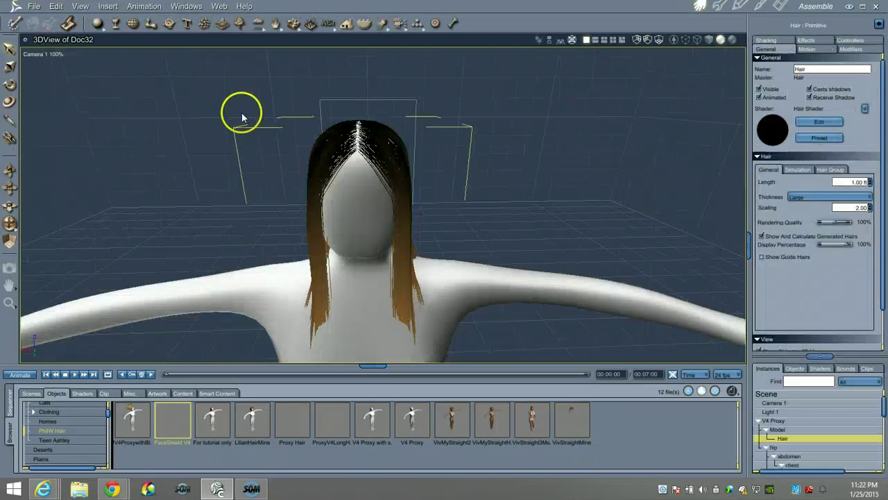
drag(13, 224, 14, 231)
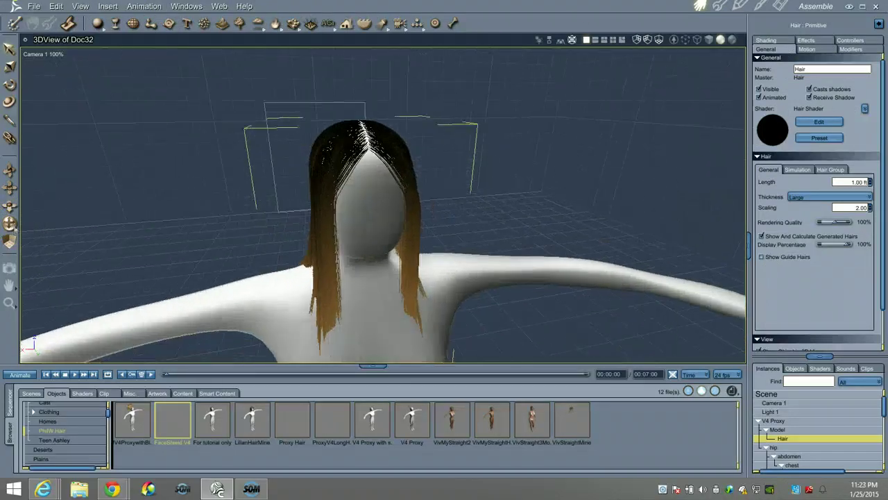
click(719, 8)
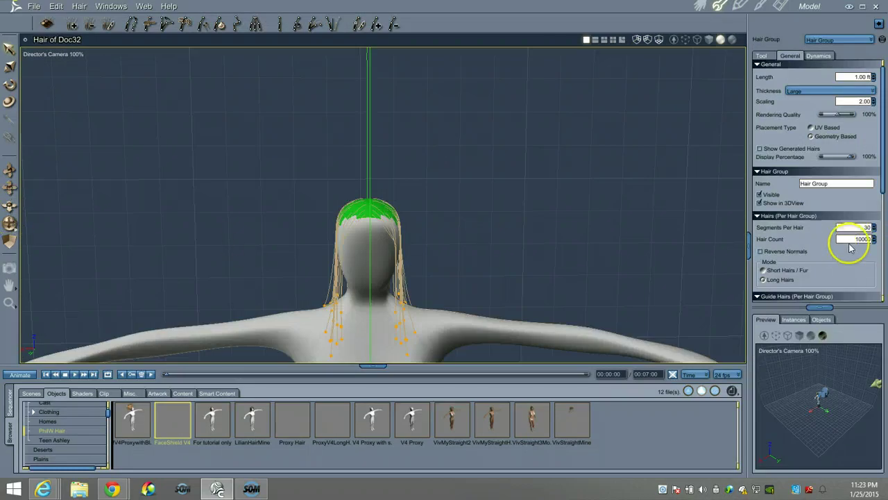
Thin the hair around the back of the crown with the density-reducing brush, and check the back of the head in the Assemble room
drag(16, 226, 11, 228)
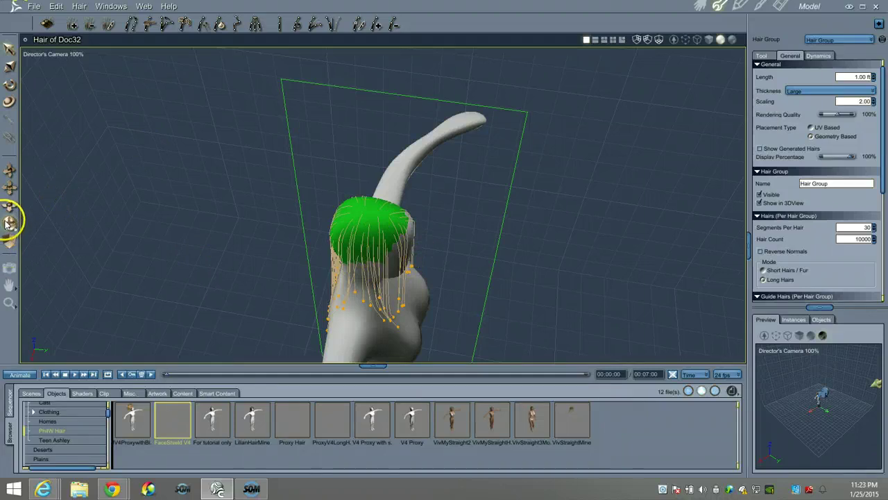
drag(10, 222, 7, 222)
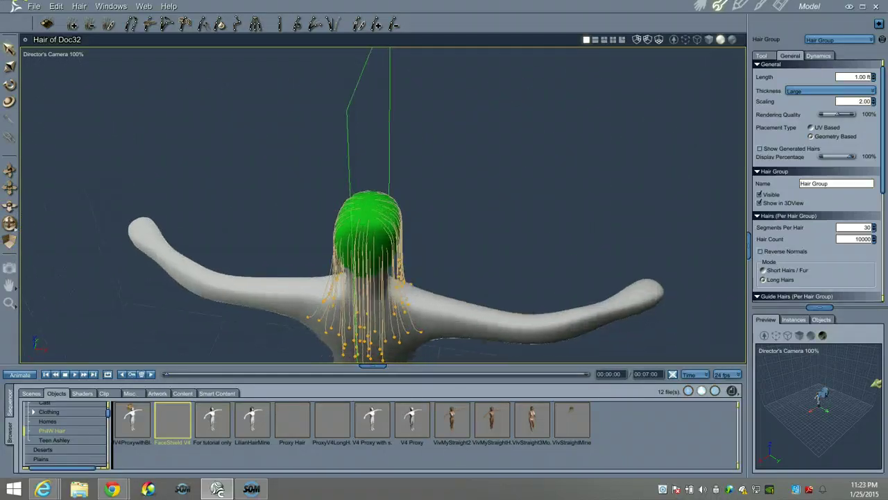
click(89, 26)
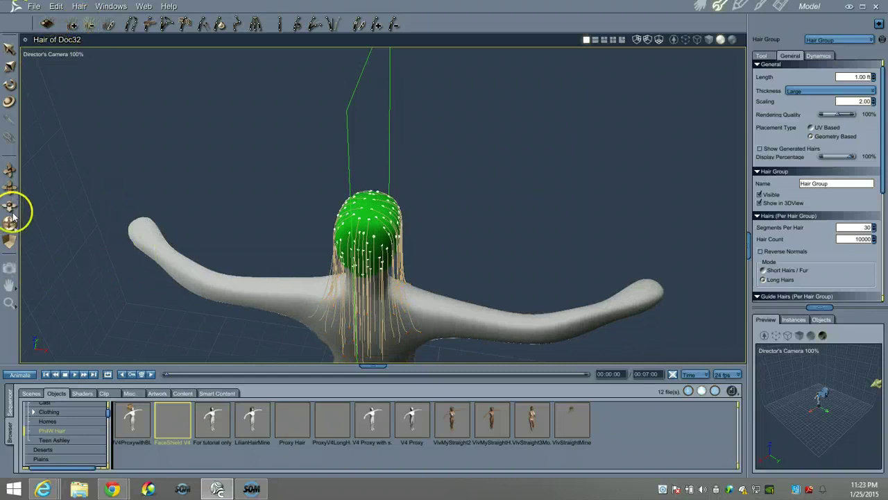
drag(8, 170, 7, 175)
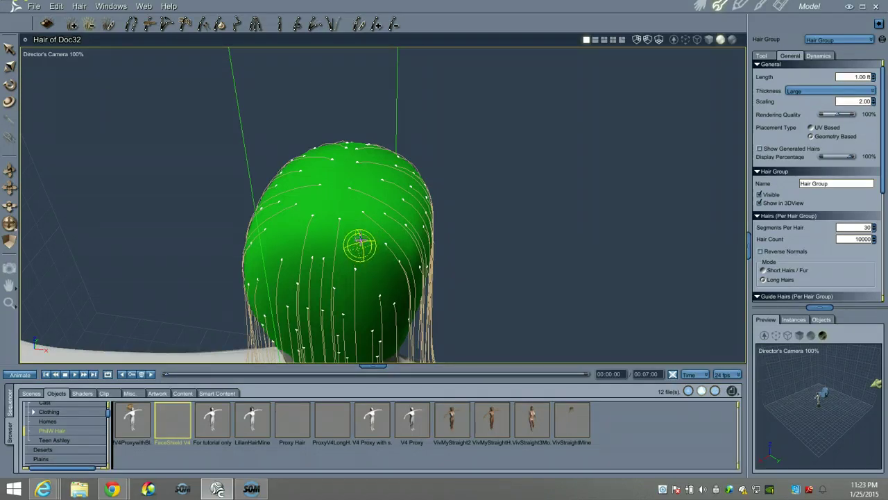
click(700, 6)
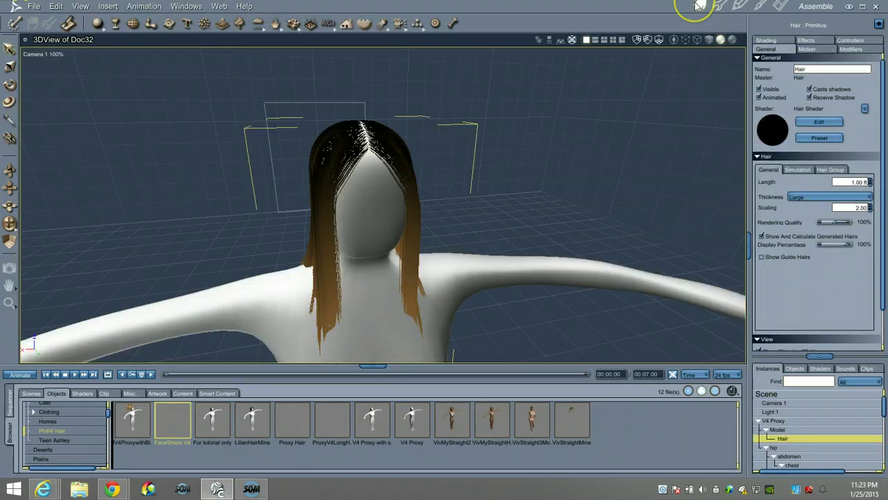
mouse_move(10, 223)
mouse_down()
mouse_move(15, 218)
mouse_move(9, 224)
mouse_up()
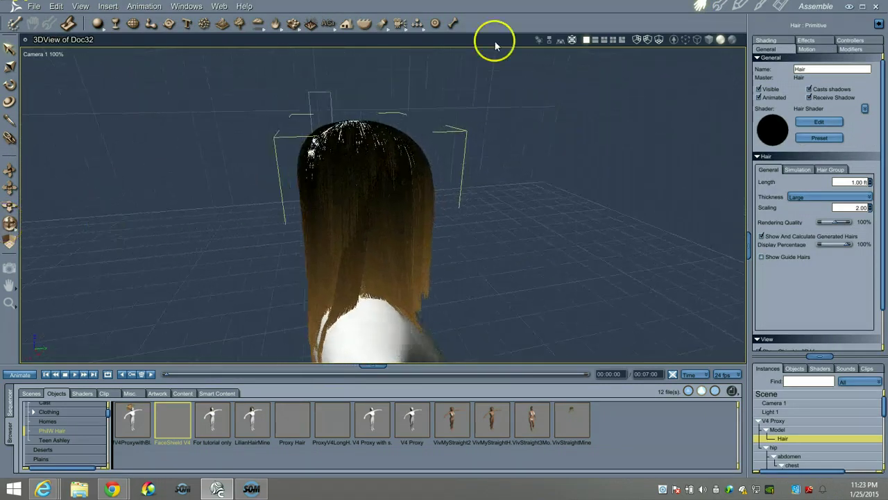
Brush away the remaining hair over the back of the crown, and inspect the area from behind in the Assemble room
click(719, 6)
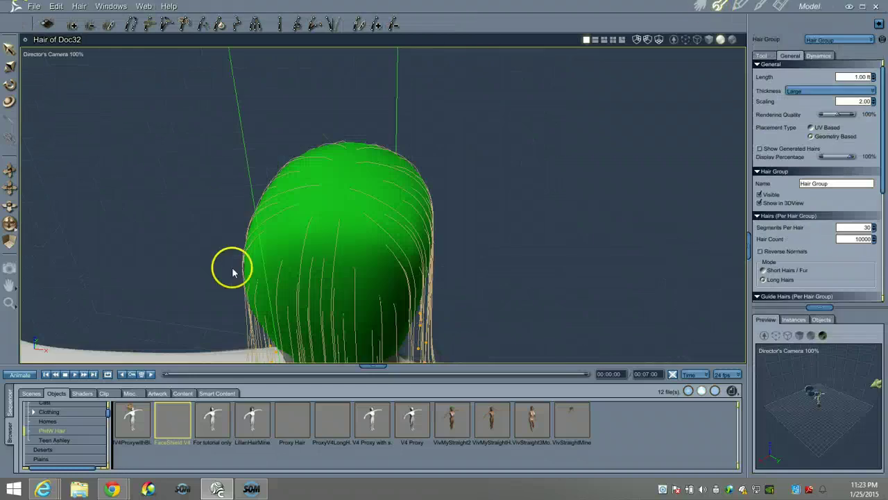
click(89, 24)
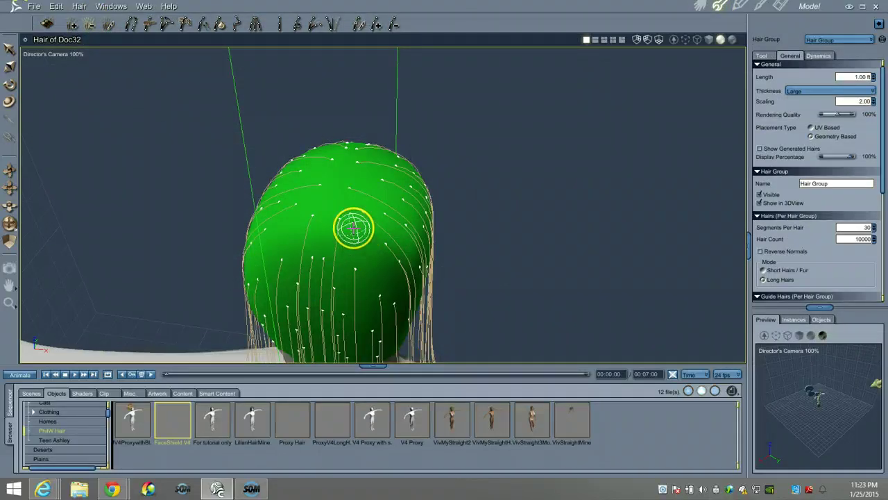
click(763, 54)
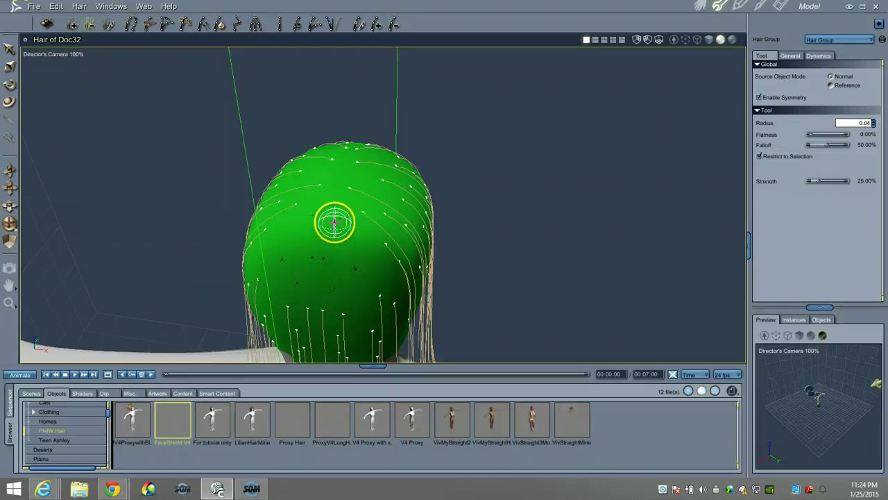
click(703, 9)
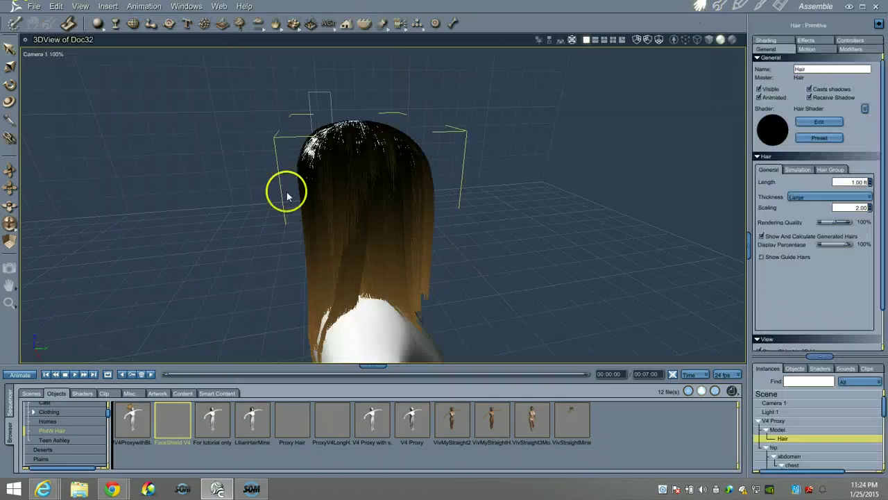
drag(12, 228, 11, 227)
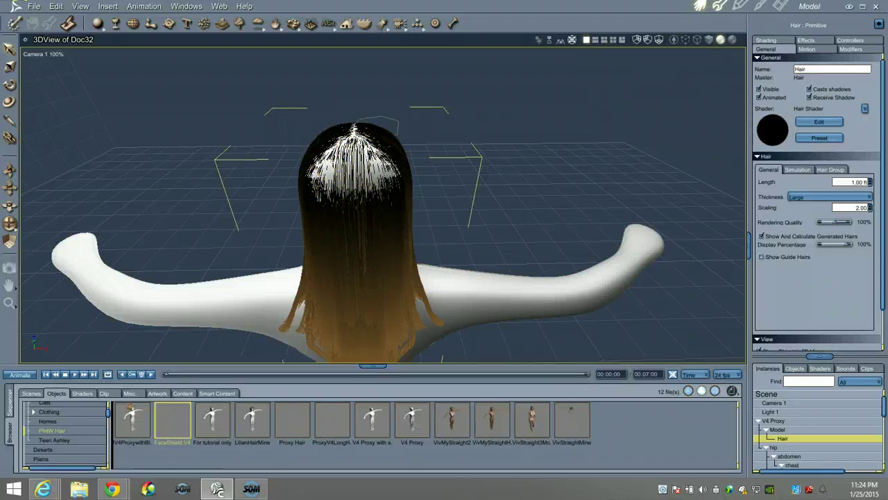
Restore hair over the back of the crown using the density-increasing brush at 100% strength, and check it in the Assemble room
click(719, 6)
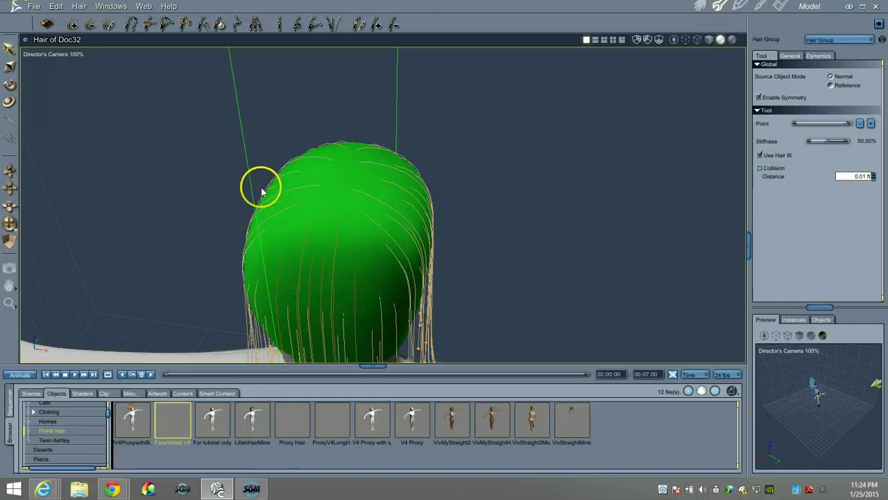
drag(10, 224, 11, 224)
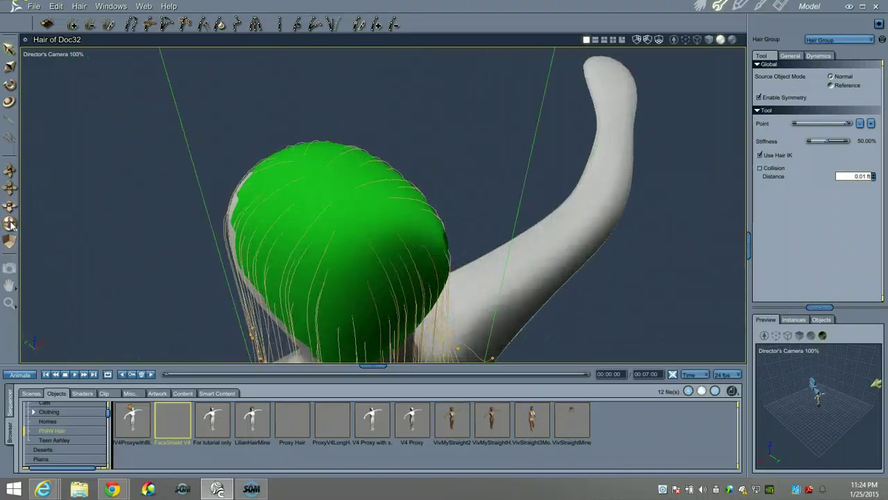
click(791, 55)
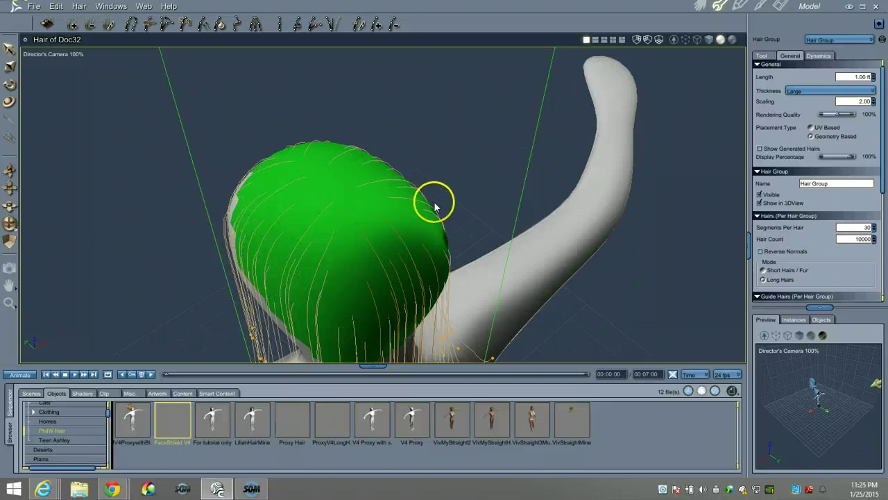
click(72, 26)
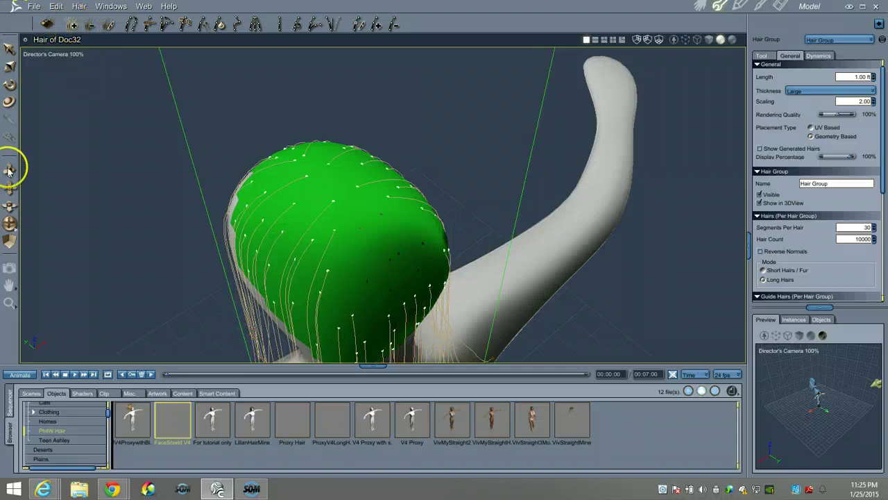
drag(14, 223, 17, 216)
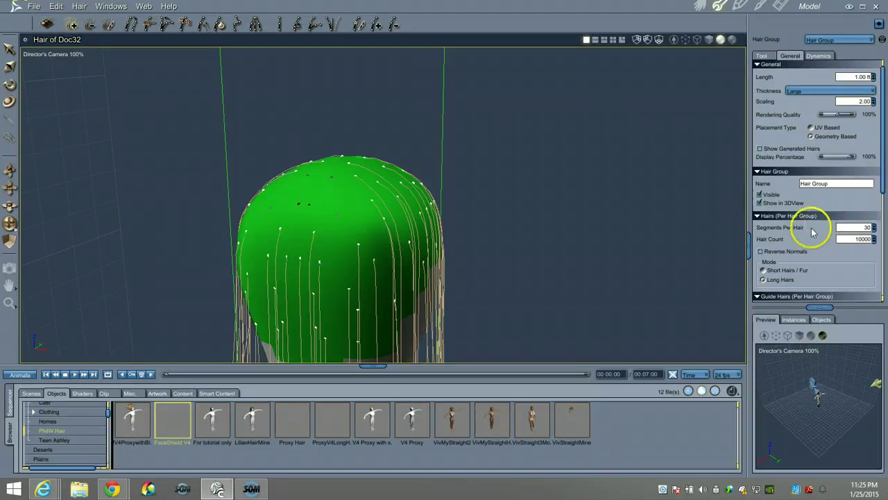
click(763, 55)
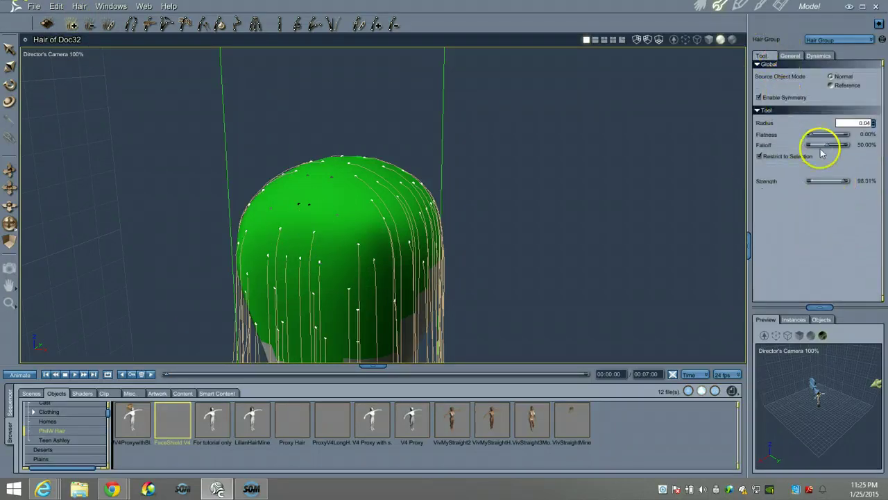
drag(843, 182, 852, 182)
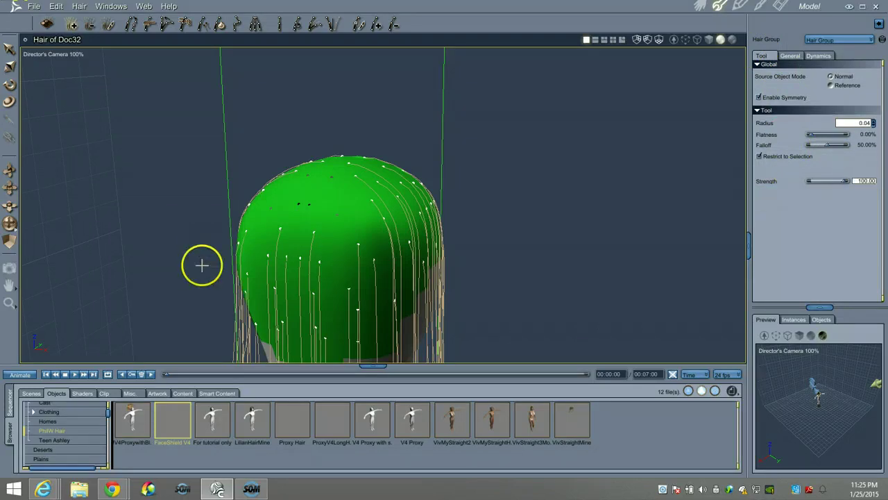
mouse_move(324, 211)
mouse_down()
mouse_move(307, 202)
mouse_move(337, 221)
mouse_up()
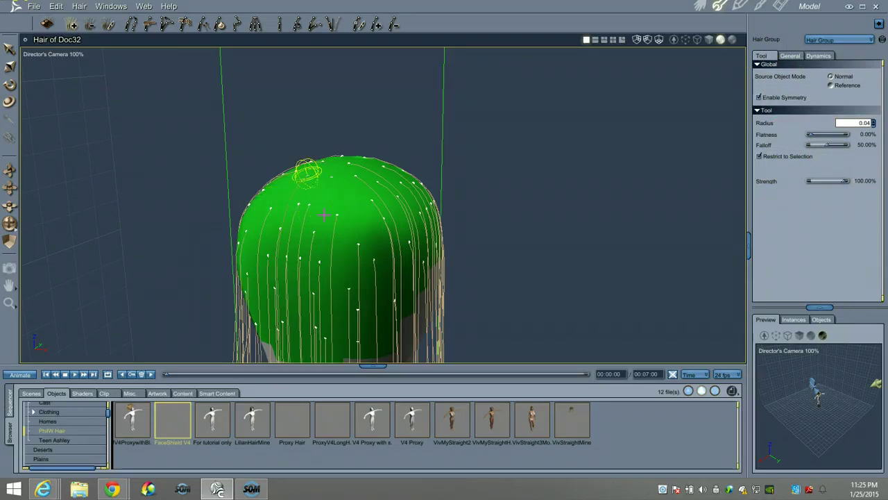
mouse_move(333, 183)
mouse_down()
mouse_move(317, 175)
mouse_move(258, 211)
mouse_up()
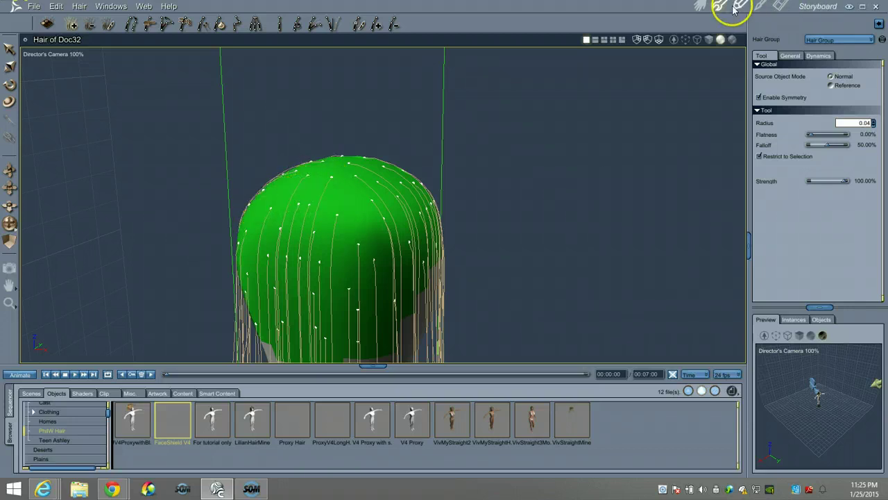
click(699, 5)
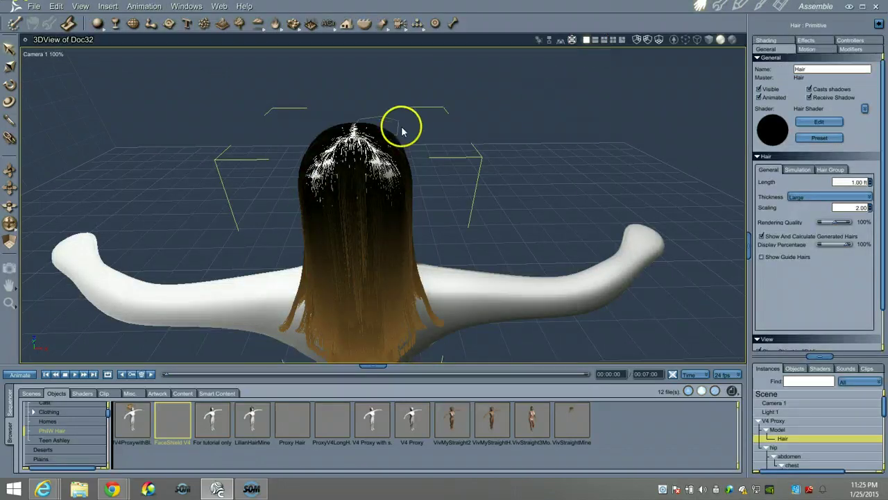
Brush more density onto the crown, and inspect the scalp coverage from above in the Assemble room
click(720, 8)
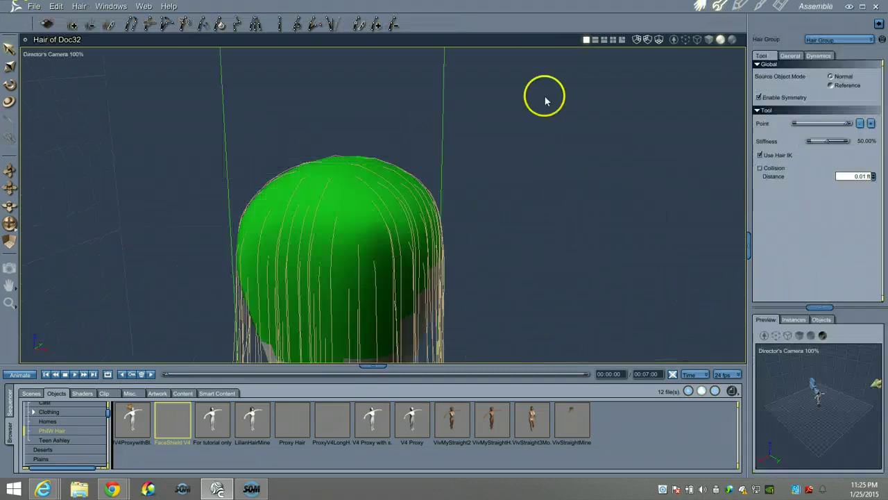
click(73, 24)
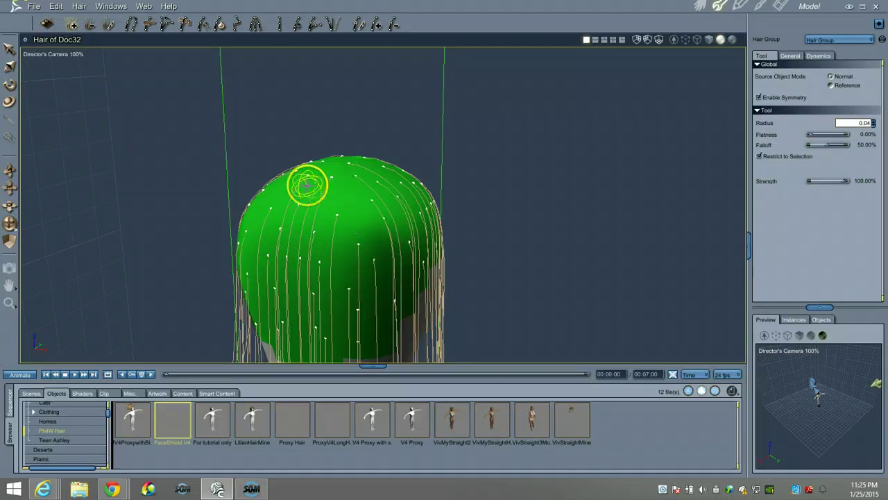
click(701, 7)
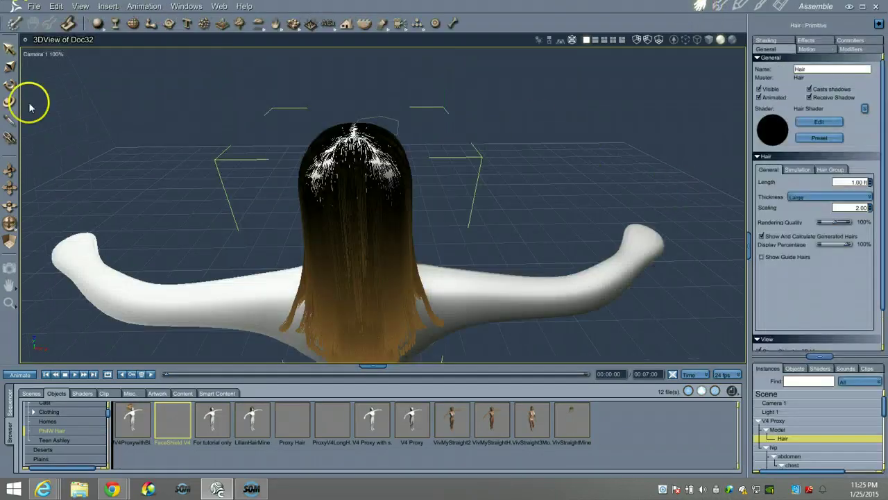
drag(11, 243, 11, 225)
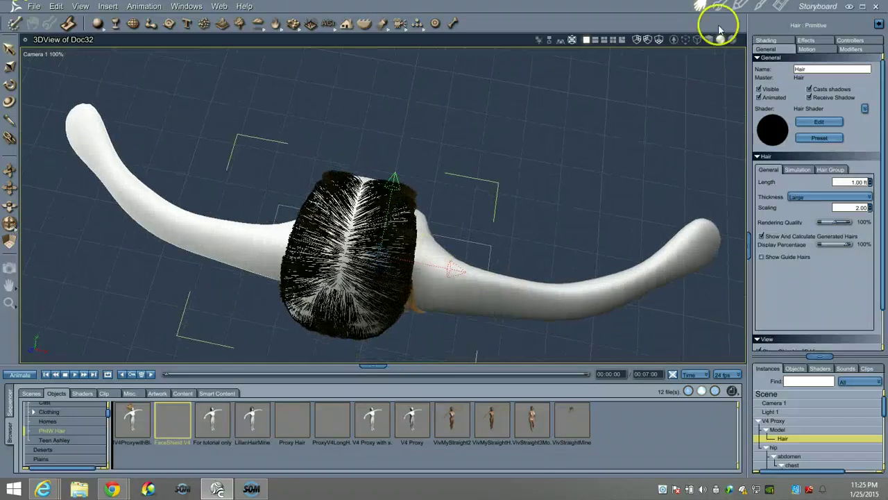
Fill in the hair along the top and back of the scalp with the density-increasing brush, working from above in the Model room
click(719, 9)
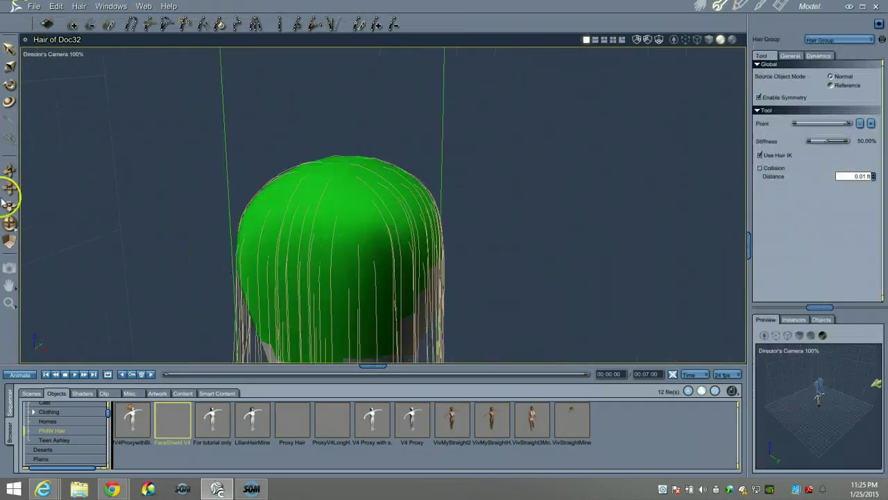
drag(10, 223, 14, 229)
click(73, 24)
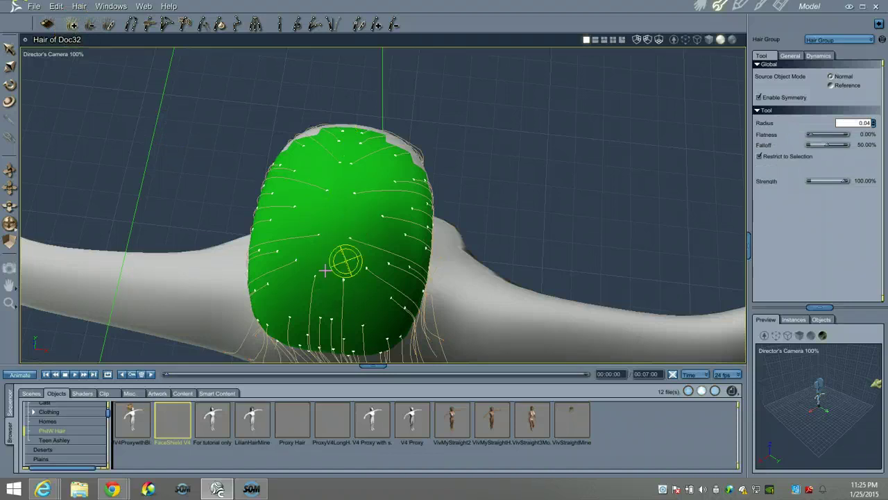
Try thinning the central guide hairs above the forehead with the density-reducing brush
drag(9, 222, 29, 215)
click(71, 25)
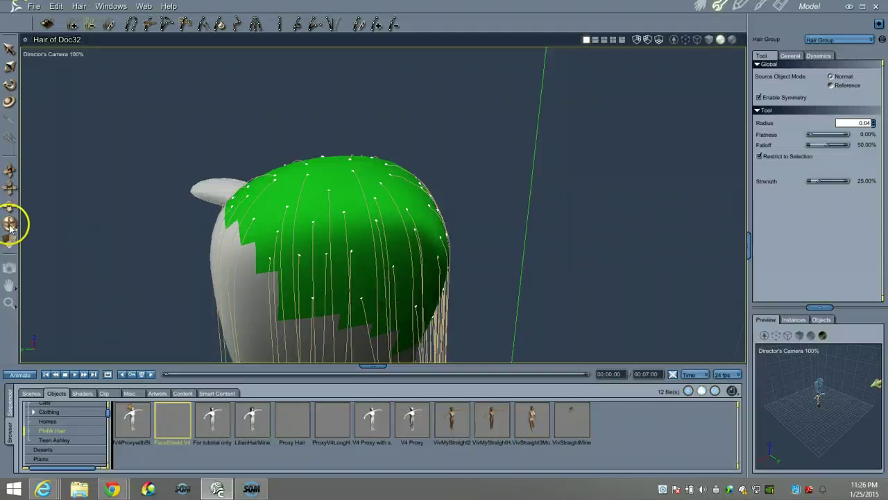
drag(14, 222, 10, 227)
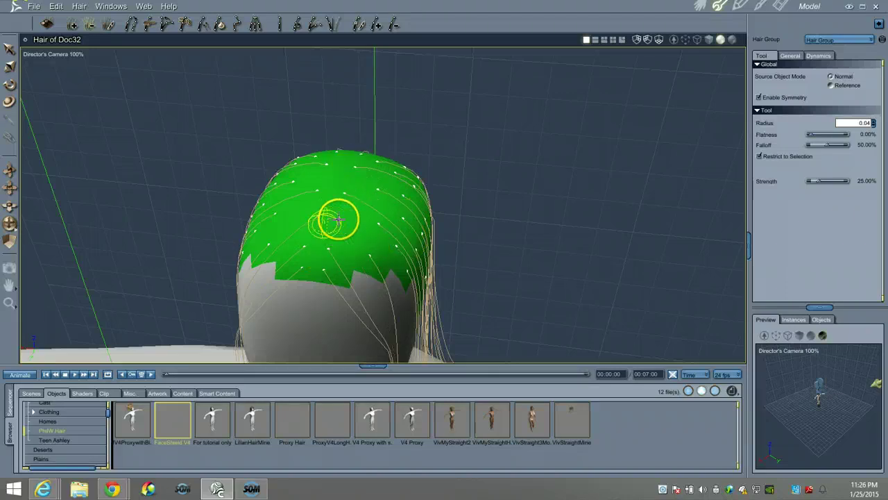
Undo the density brush strokes made above the forehead
click(58, 7)
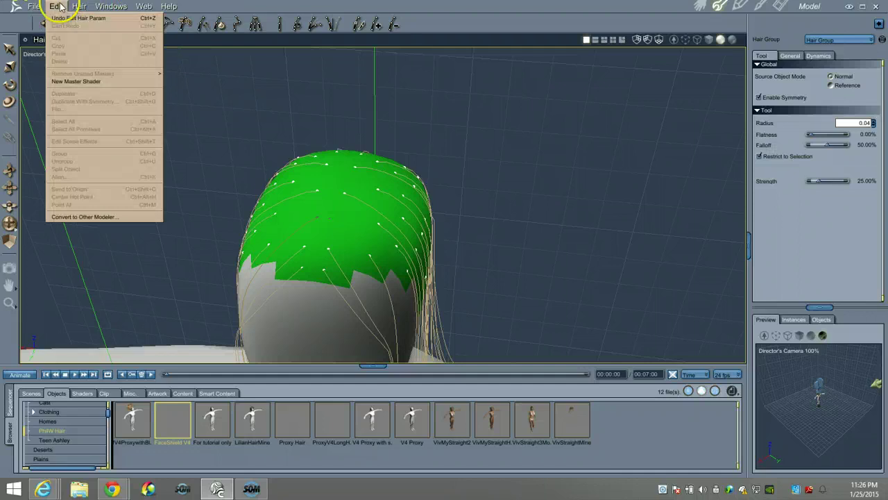
click(60, 9)
click(58, 7)
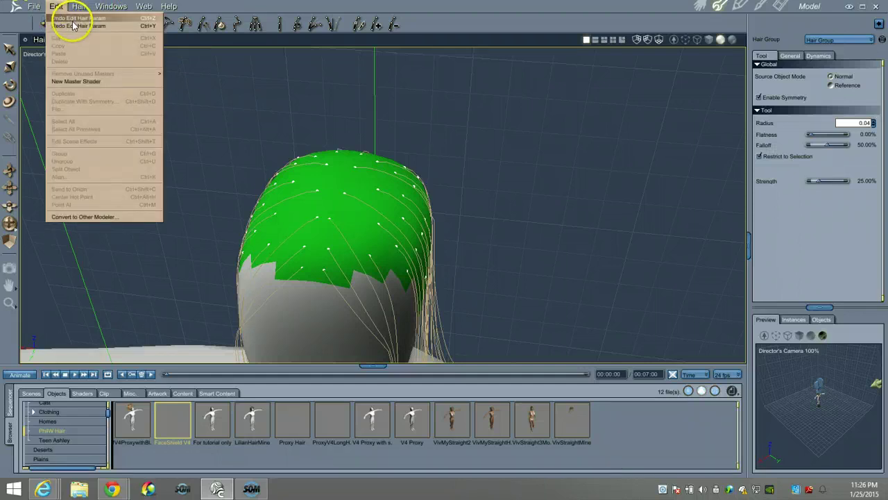
click(71, 19)
click(54, 7)
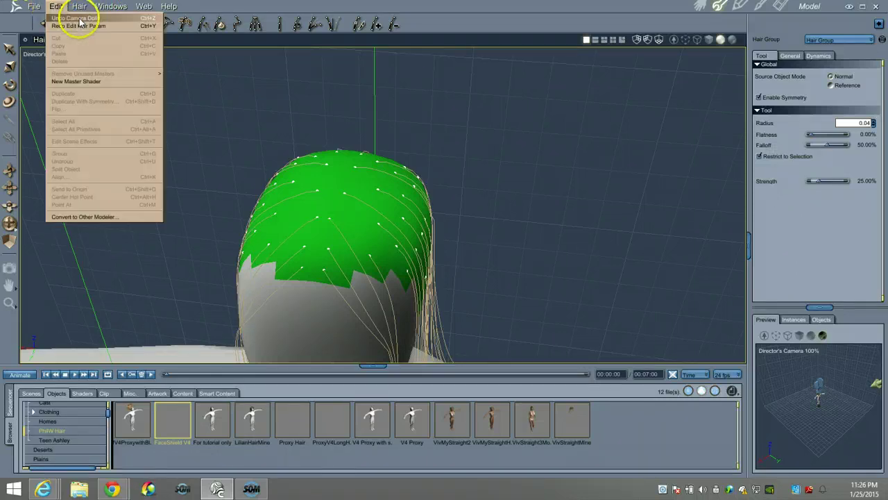
Inspect the generated hair from the front of the figure in the Assemble room
click(385, 10)
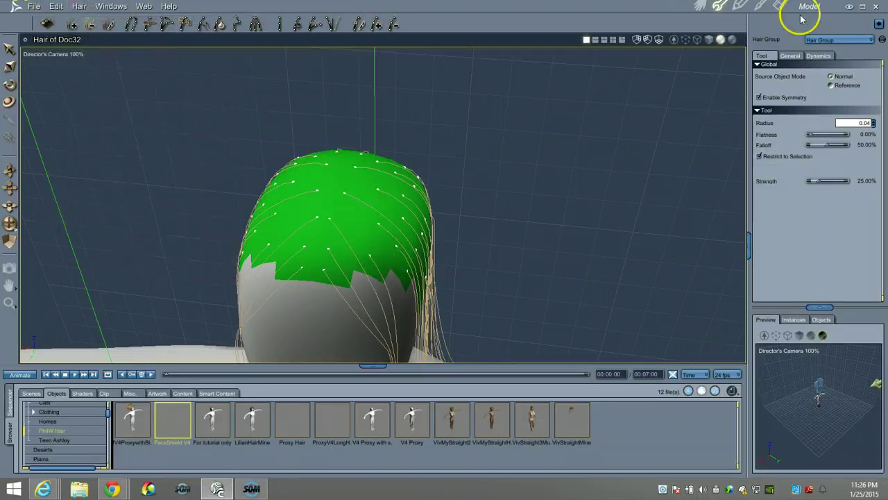
click(701, 6)
drag(10, 224, 10, 224)
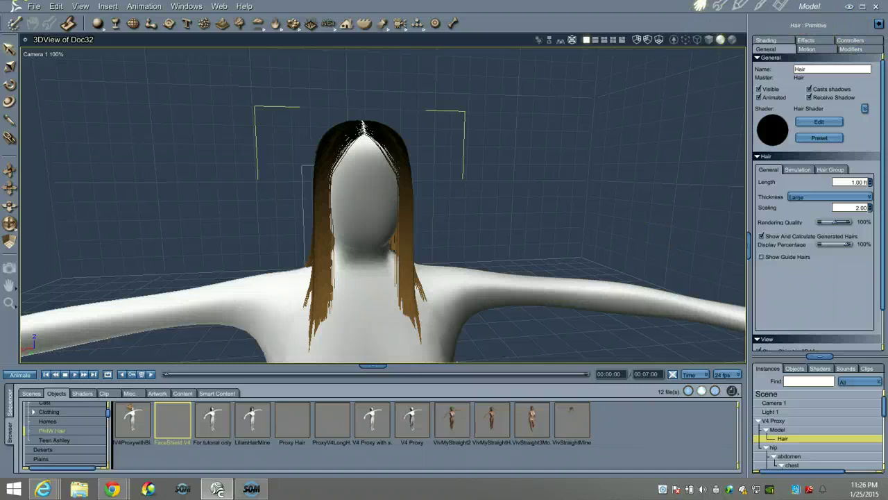
Examine the guide hairs and head from the front in the Model room
click(719, 6)
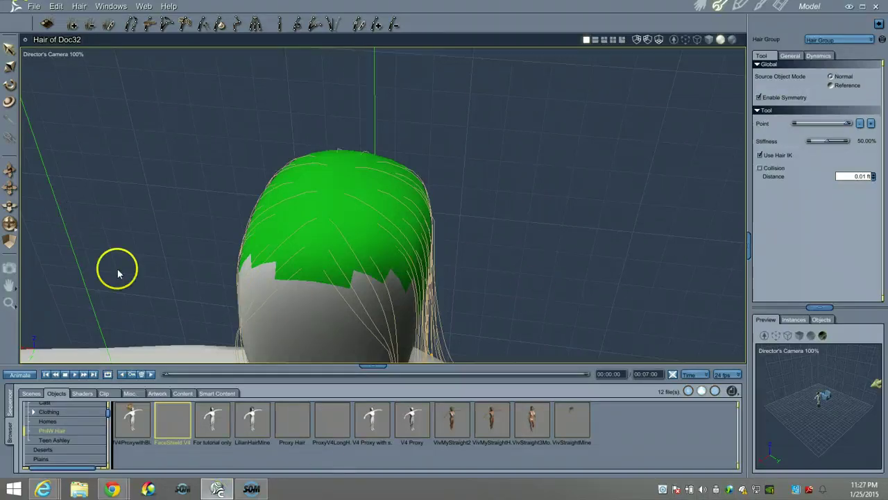
drag(7, 229, 37, 238)
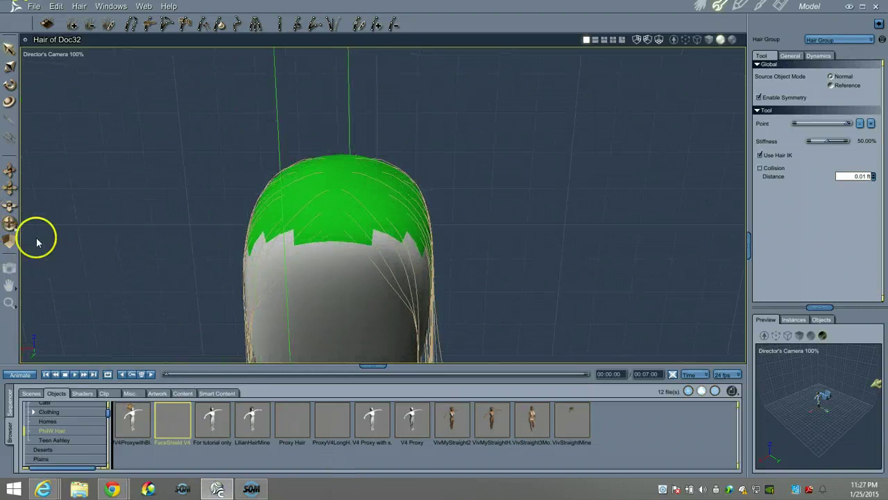
drag(8, 174, 8, 173)
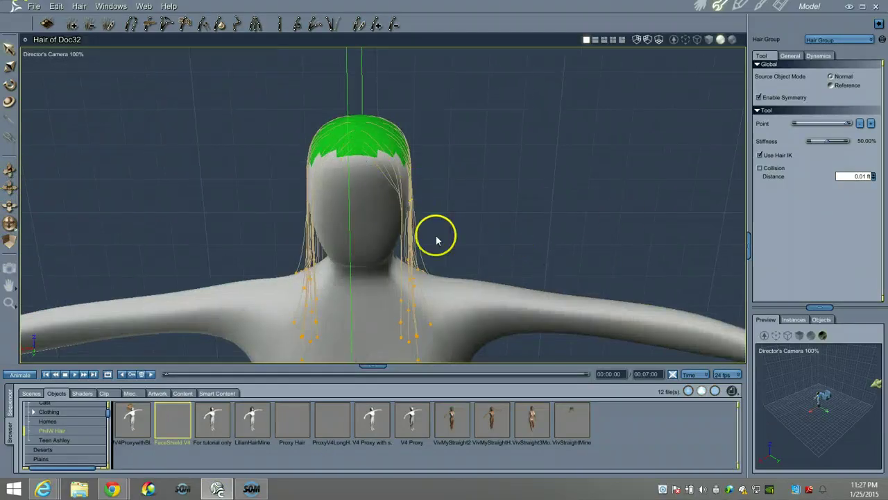
Set the friction of the V4 Proxy's Model to 100 in its physical properties in the Assemble room
click(701, 7)
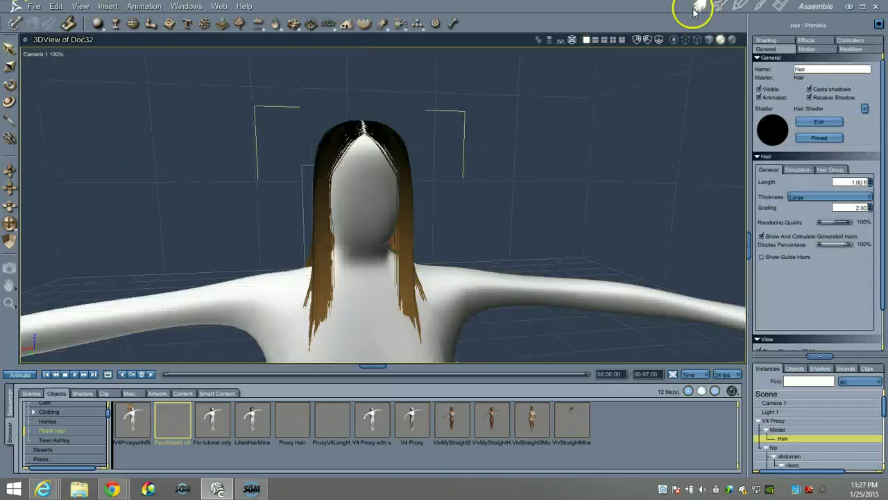
click(789, 431)
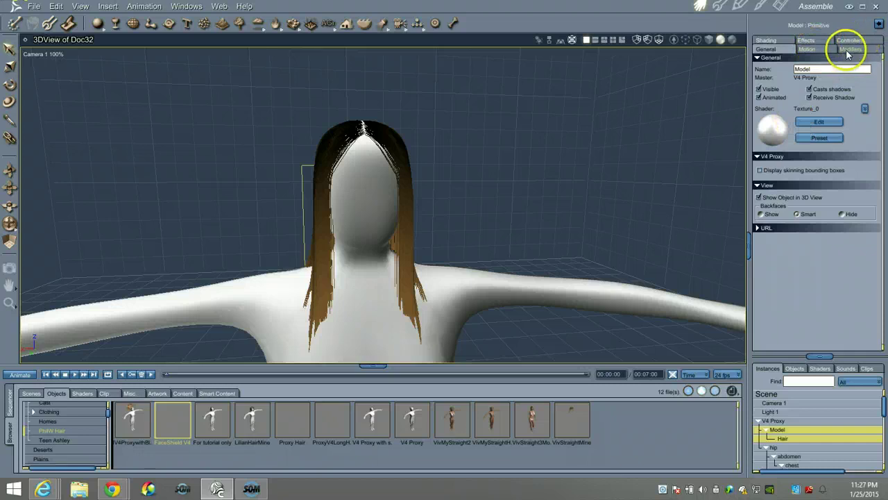
click(805, 39)
scroll(809, 293, down, 5)
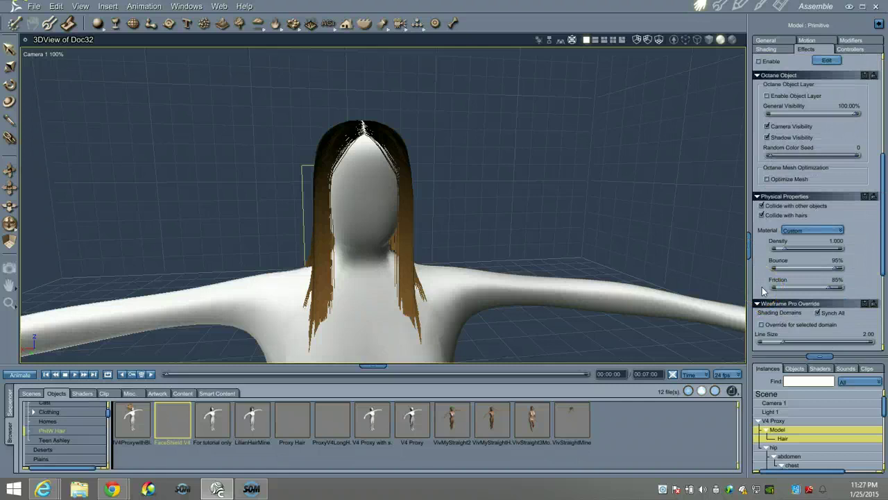
click(775, 221)
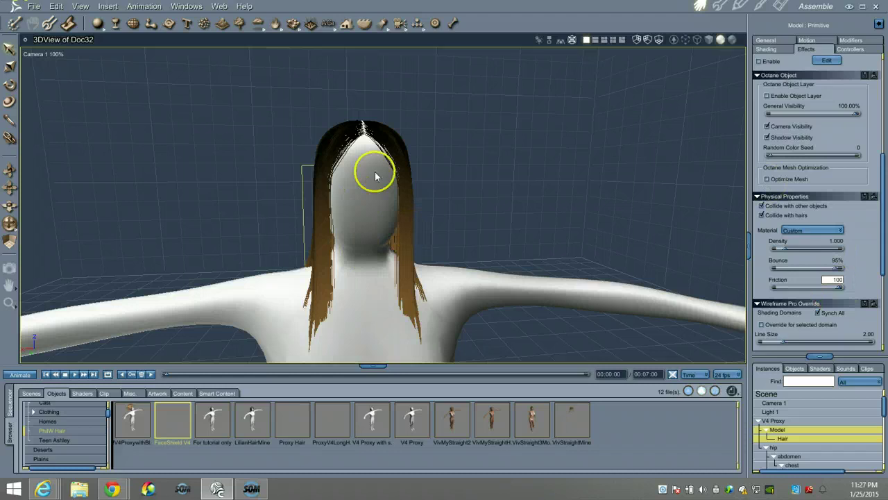
Set the friction of the Hair object to 93 in its physical properties
click(783, 438)
scroll(833, 298, down, 5)
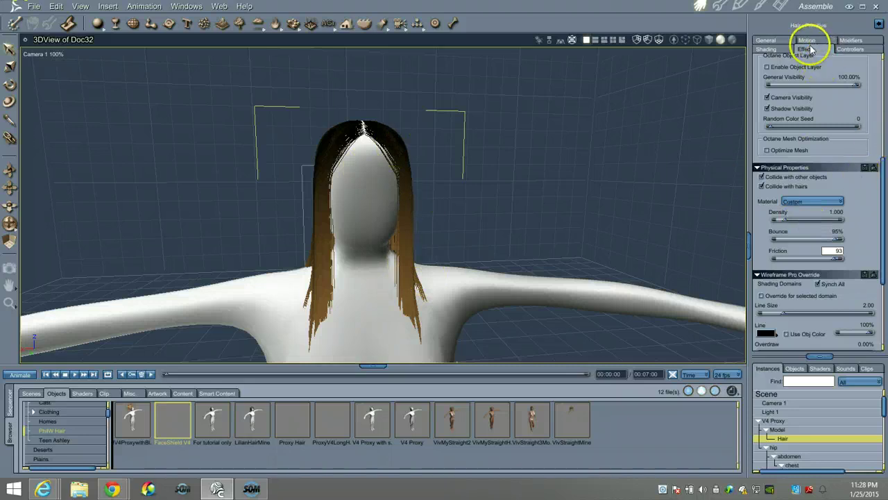
click(783, 438)
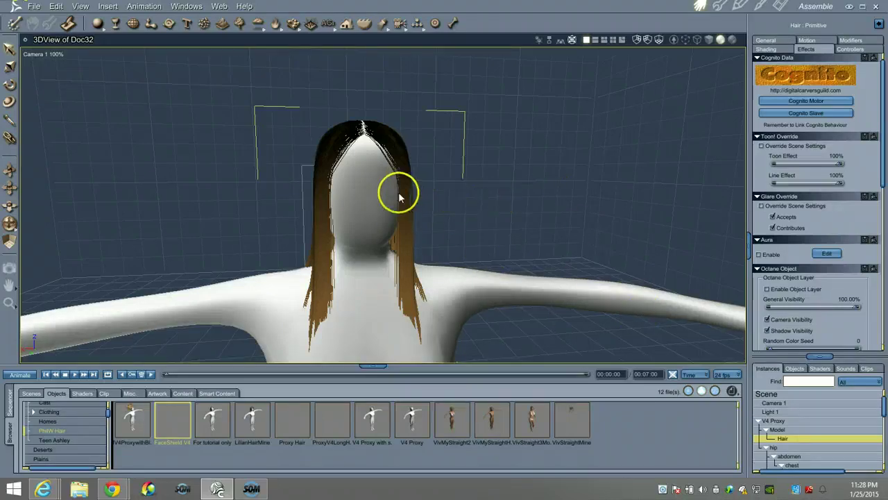
Enlarge the Doc15.avi animation in the Render room and play it to examine how the dynamic hair moves
click(781, 6)
click(745, 18)
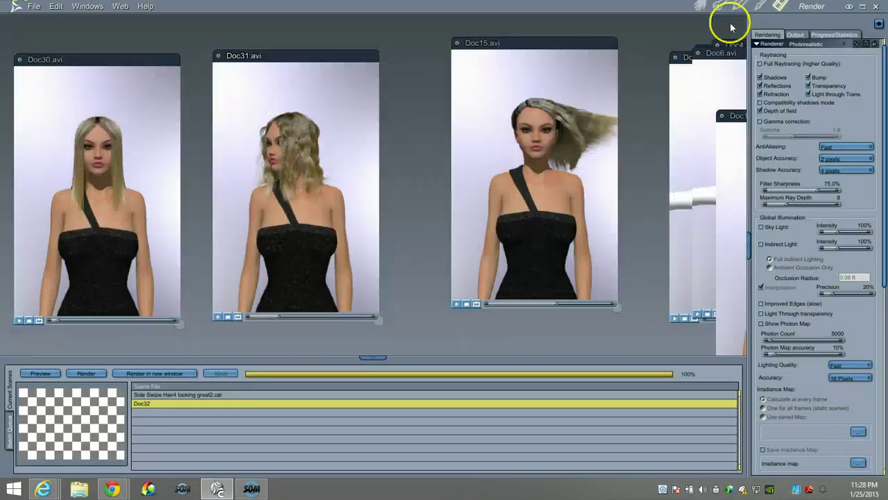
double_click(584, 44)
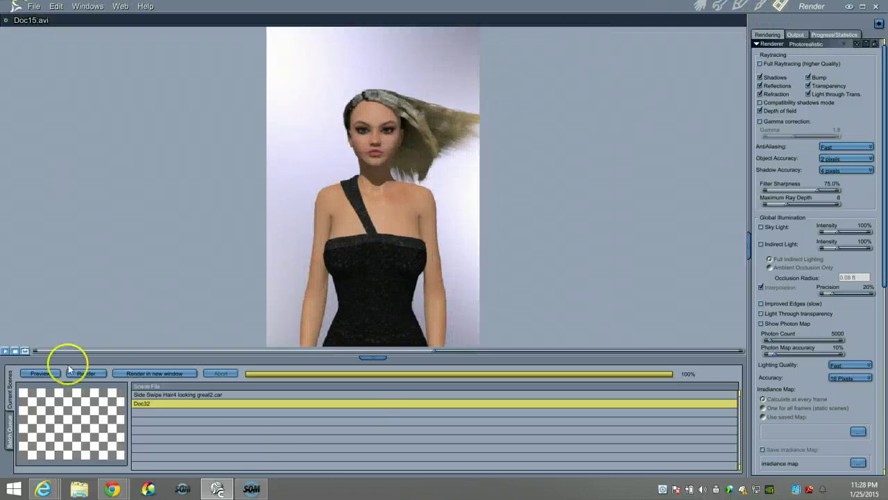
click(380, 357)
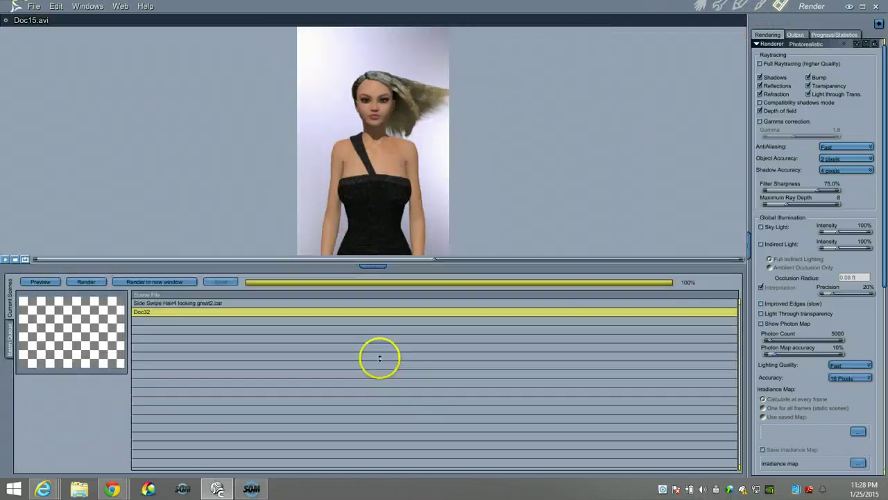
click(25, 258)
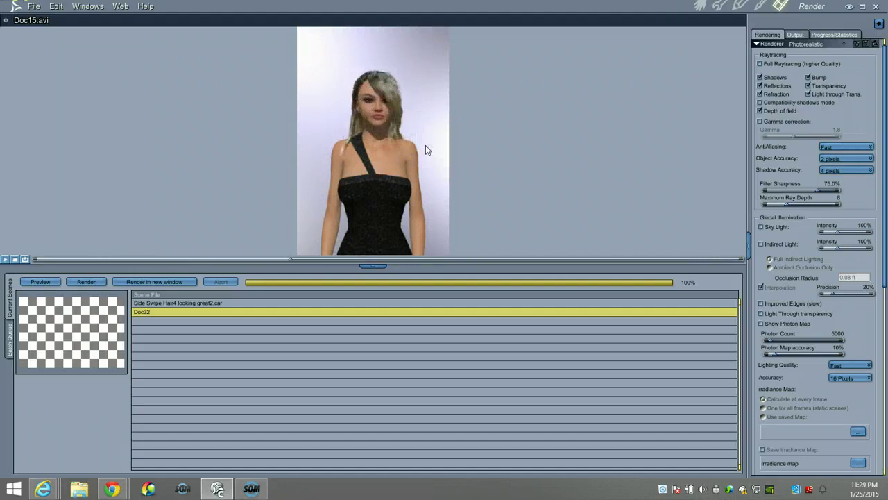
click(405, 134)
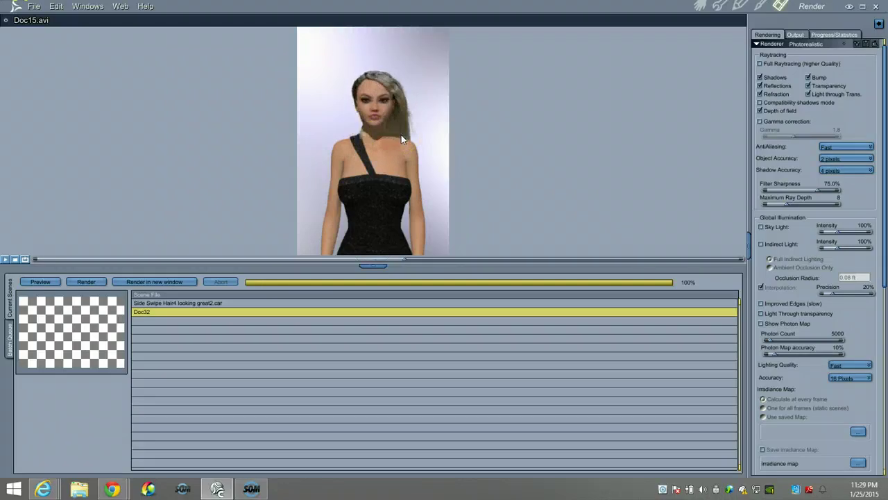
click(399, 131)
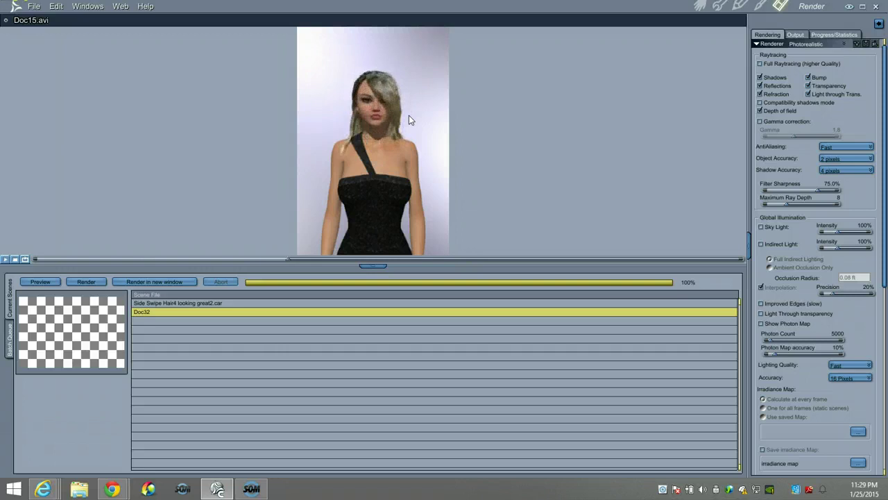
click(274, 390)
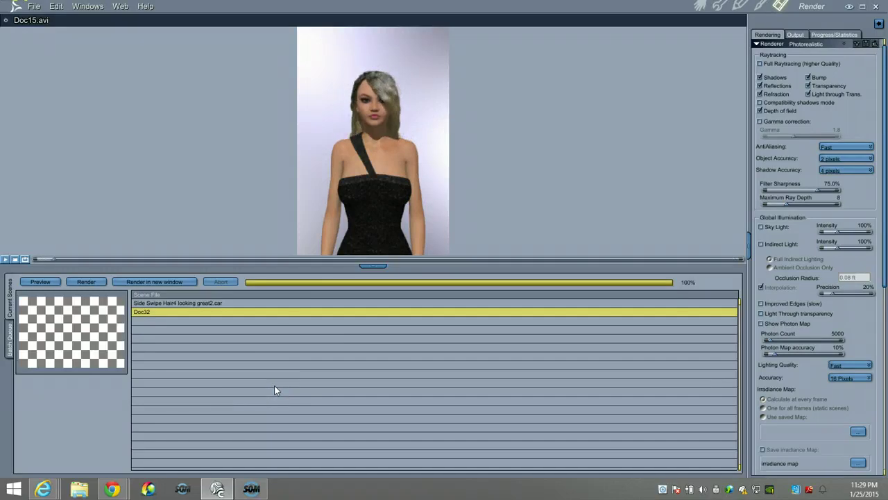